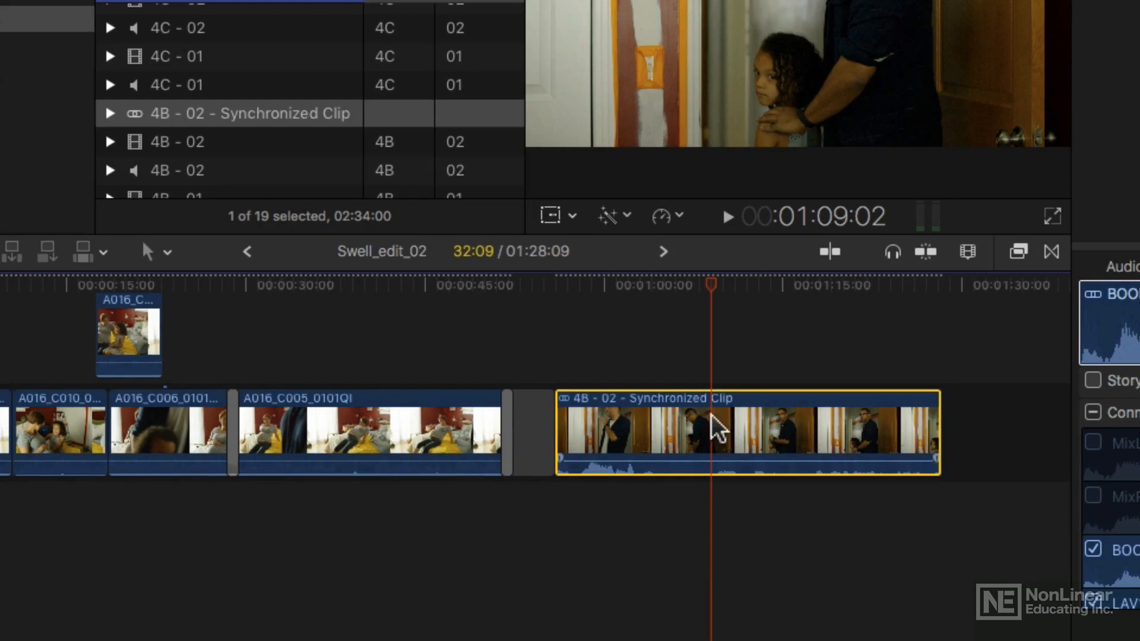
# Change the timeline clip appearance to large waveforms with small filmstrips and increase the clip height
pyautogui.click(969, 252)
pyautogui.click(889, 365)
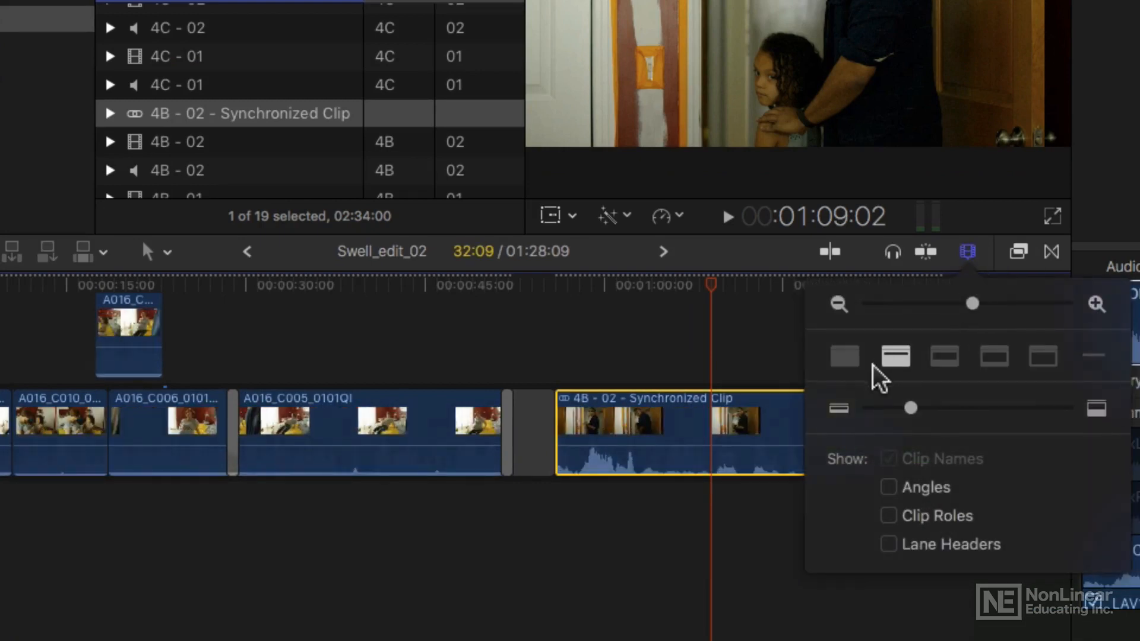
pyautogui.moveTo(922, 410); pyautogui.dragTo(969, 411)
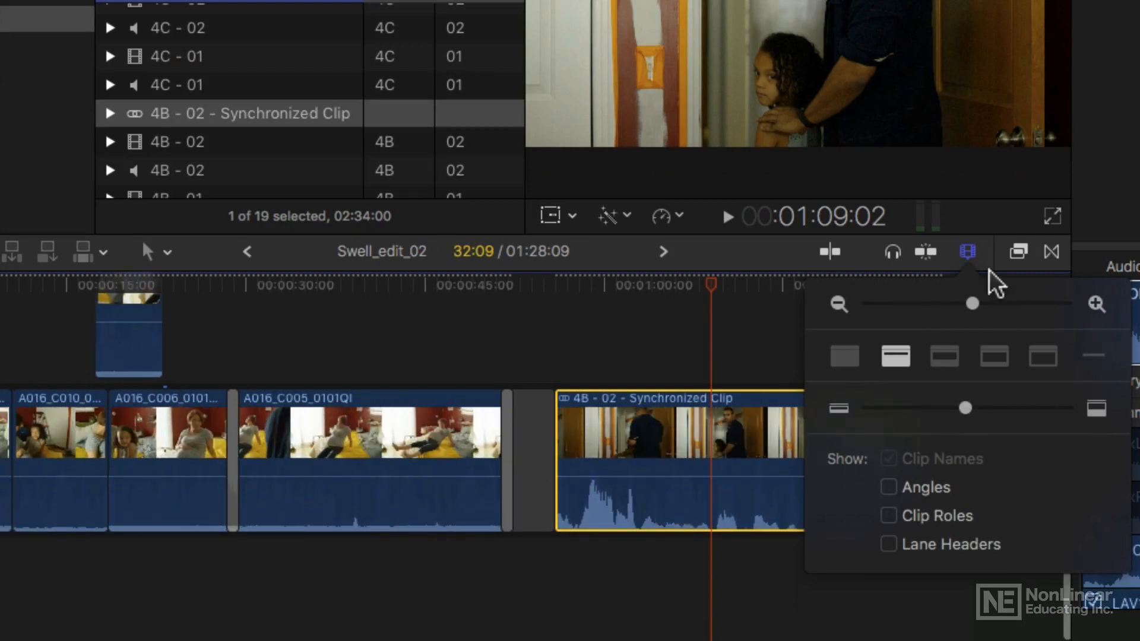
pyautogui.click(968, 253)
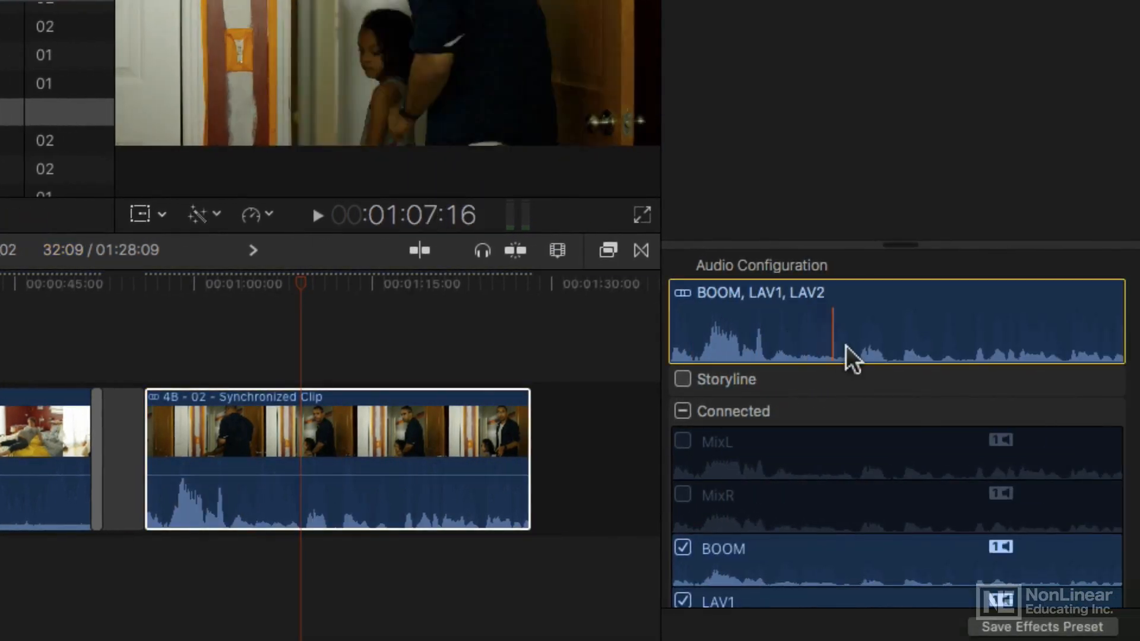
# Expand the audio of 4B - 02 - Synchronized Clip in the timeline and trim its audio start to an audio duration of 28:11
pyautogui.scroll(-2, 793, 460)
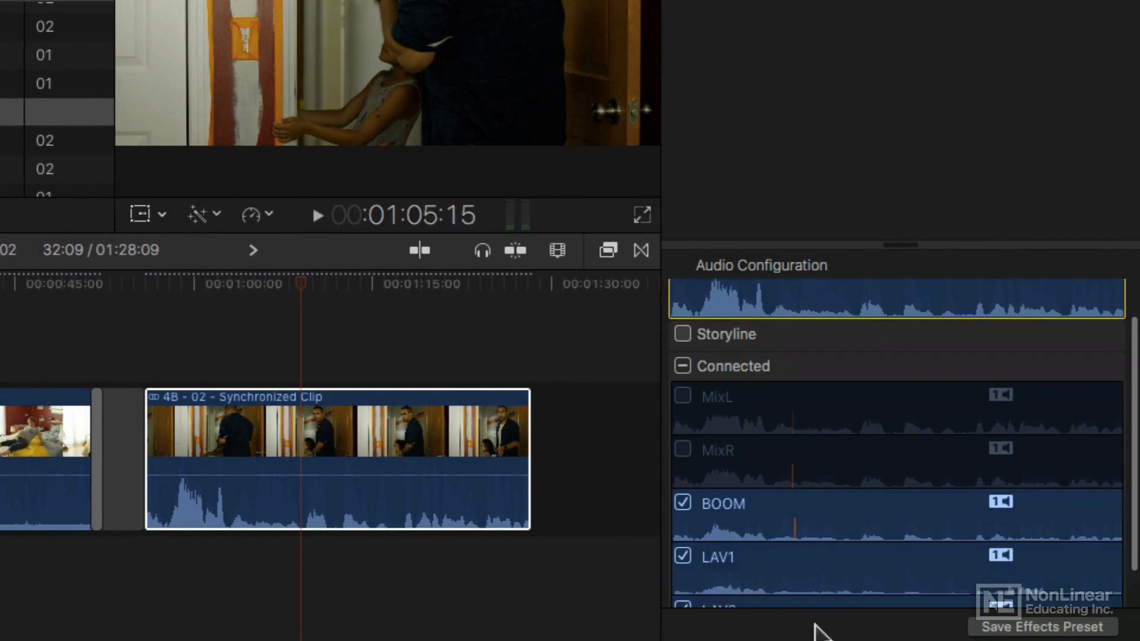
pyautogui.scroll(-2, 826, 558)
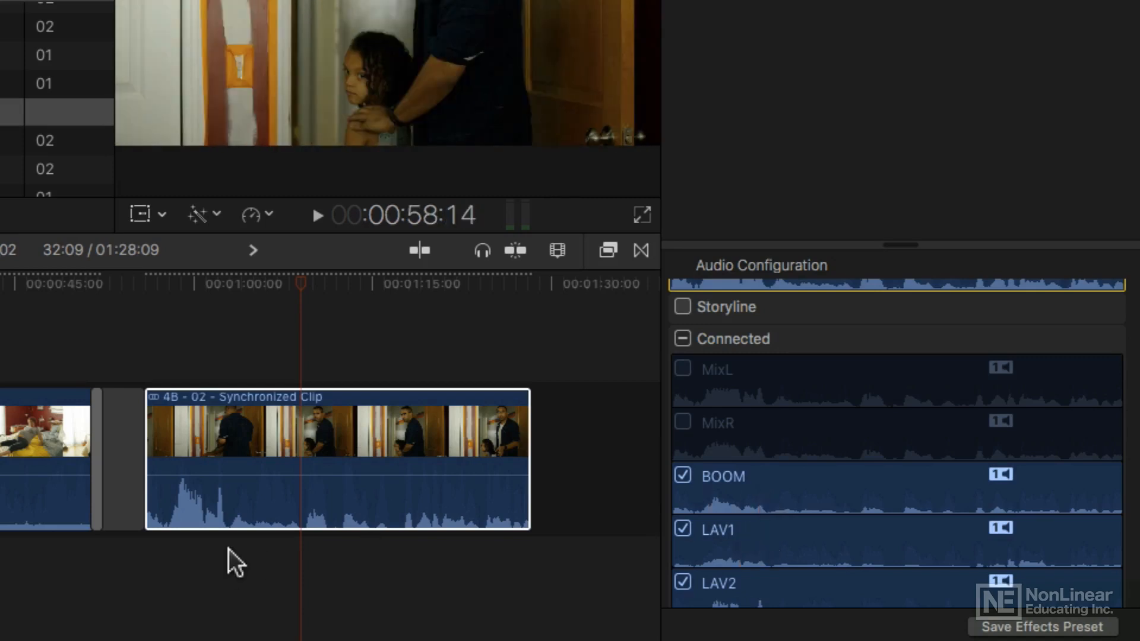
pyautogui.scroll(-1, 254, 500)
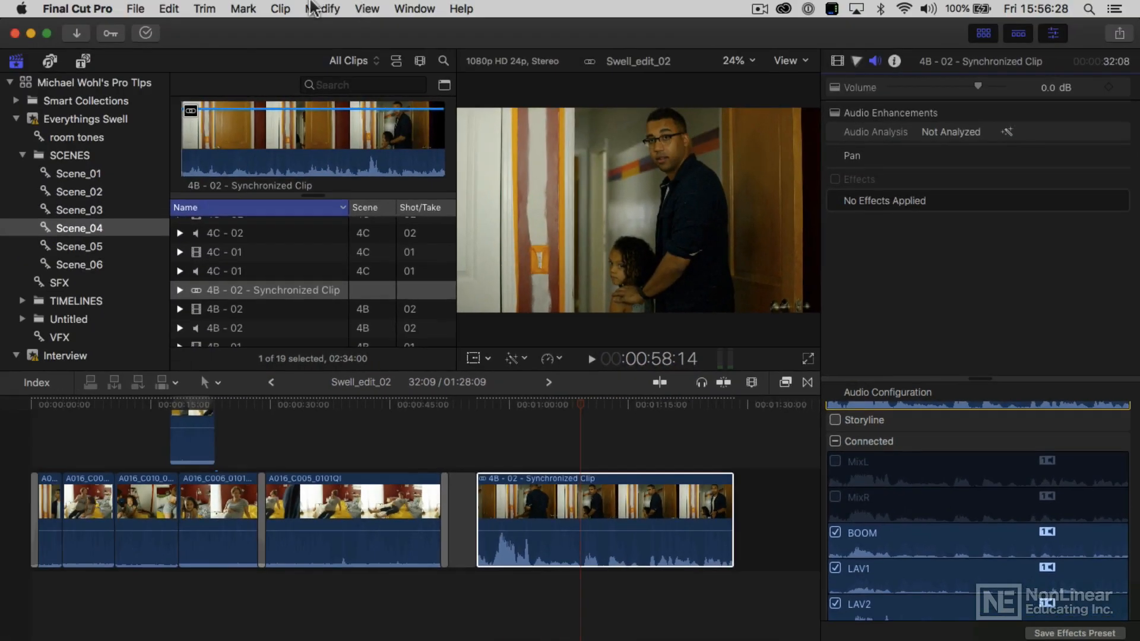
pyautogui.click(280, 8)
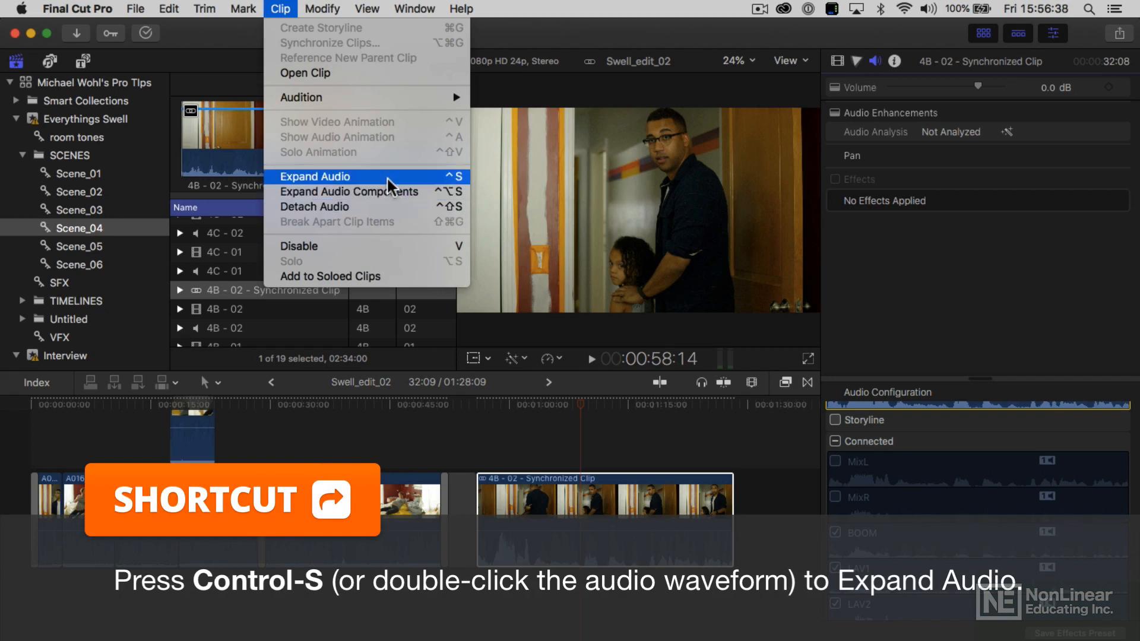
pyautogui.click(387, 177)
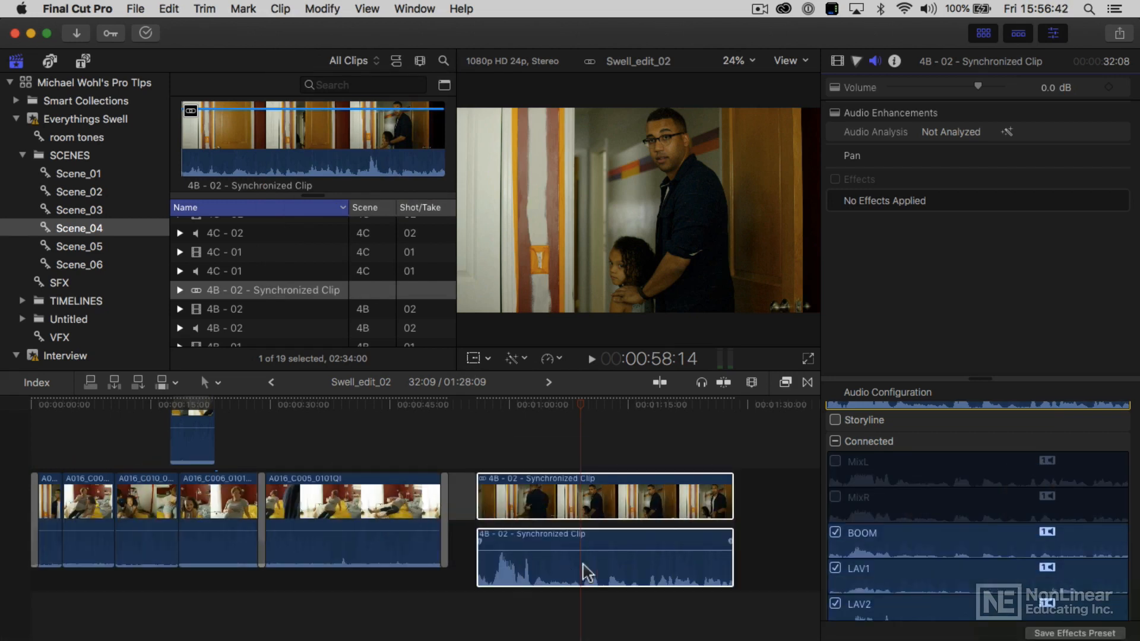
pyautogui.moveTo(616, 547)
pyautogui.moveTo(472, 567); pyautogui.dragTo(518, 580)
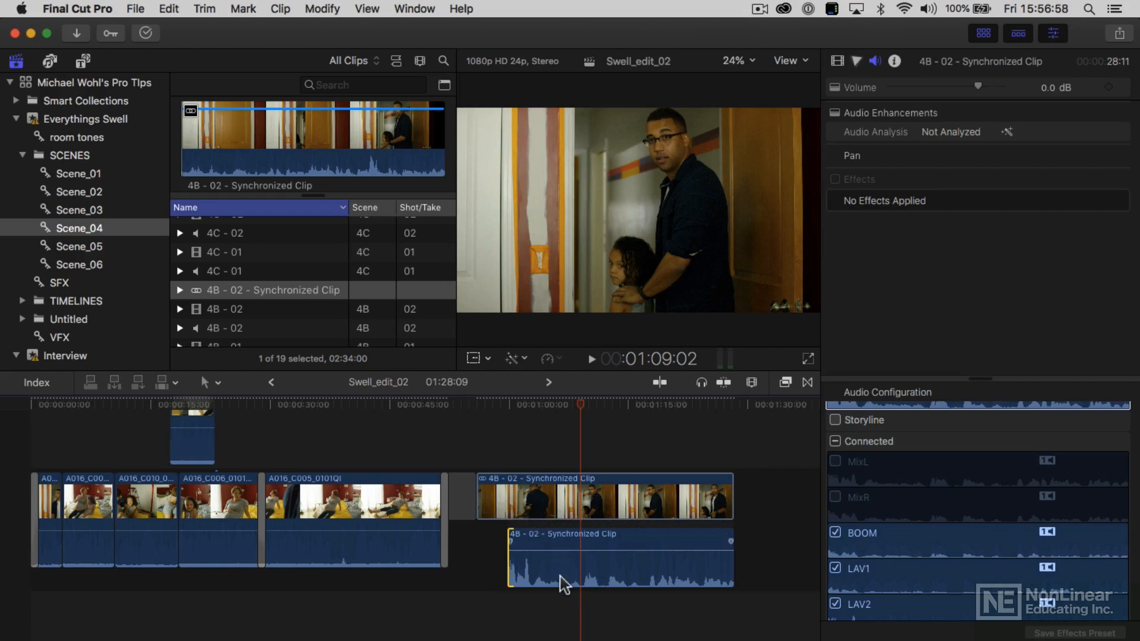
# Collapse the expanded audio of 4B - 02 - Synchronized Clip back into the clip, keeping its trimmed audio start
pyautogui.click(279, 8)
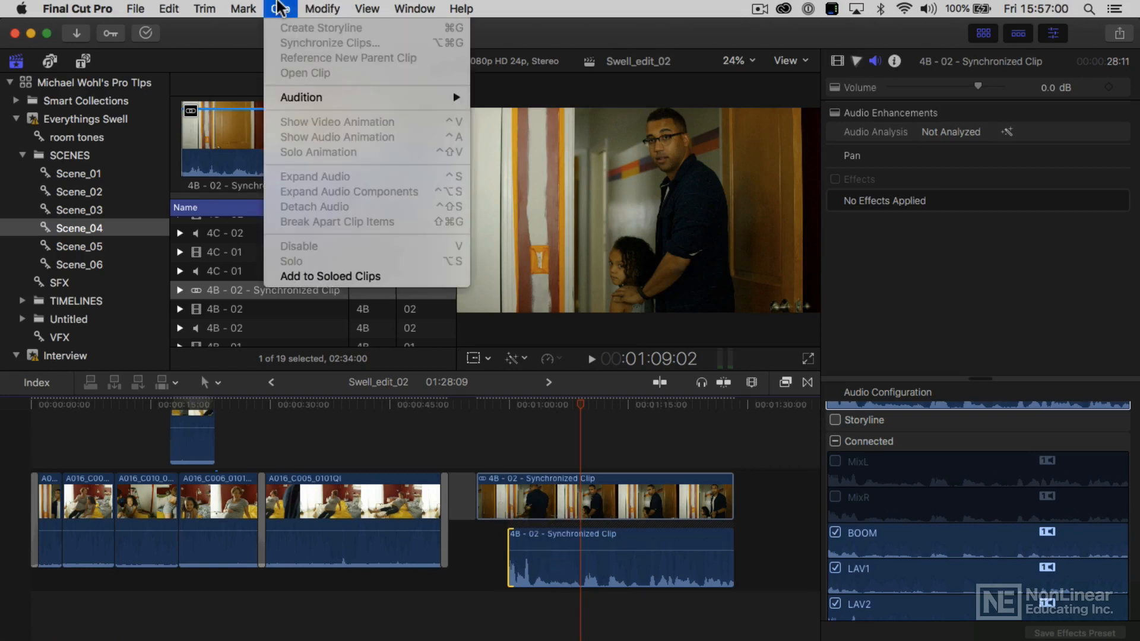
pyautogui.click(528, 465)
pyautogui.keyDown('super'); pyautogui.click(526, 497); pyautogui.keyUp('super')
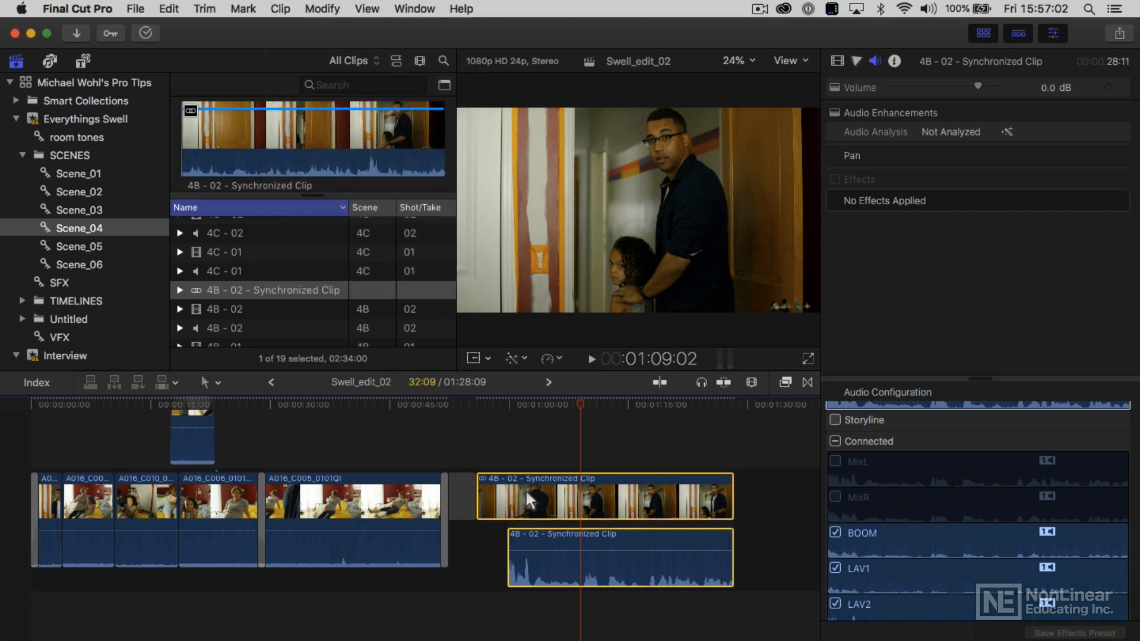
pyautogui.click(277, 8)
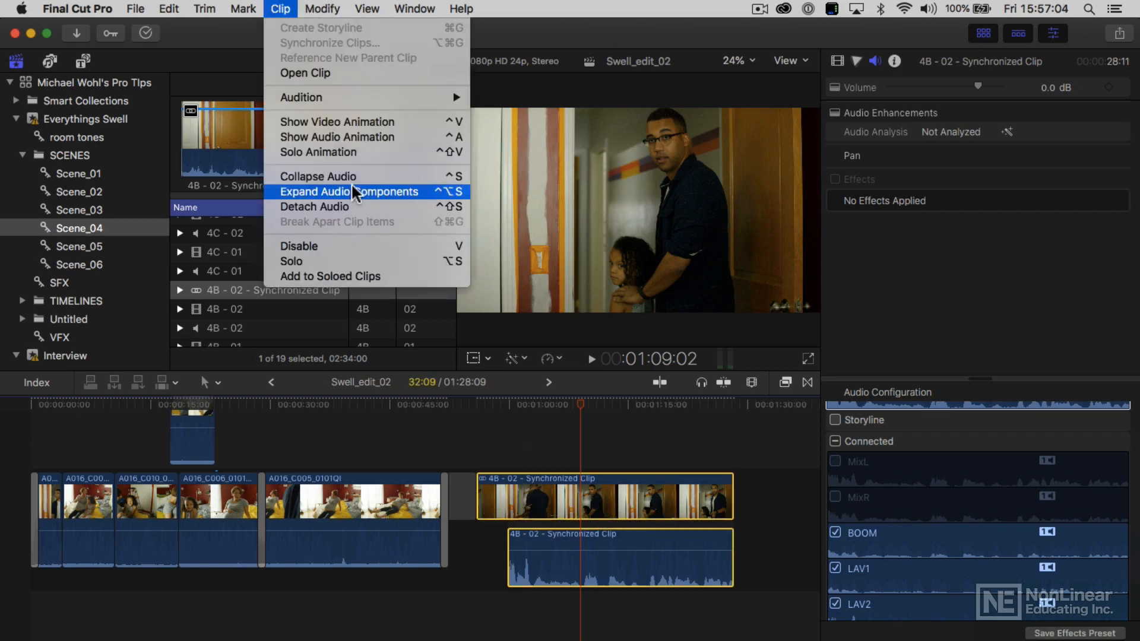
pyautogui.click(287, 8)
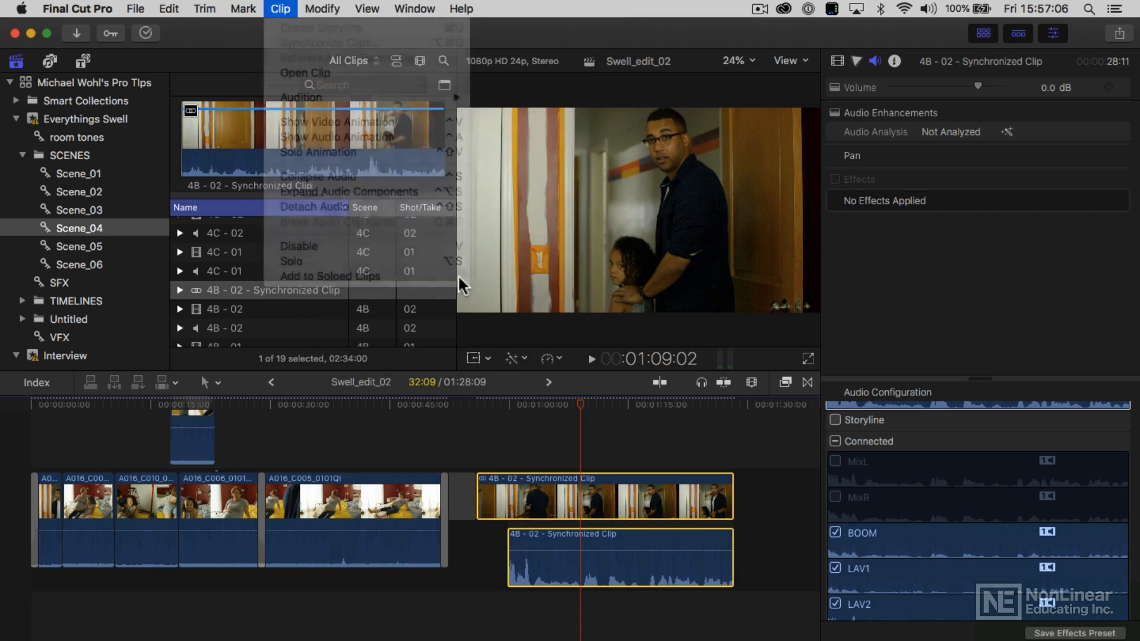
pyautogui.doubleClick(562, 565)
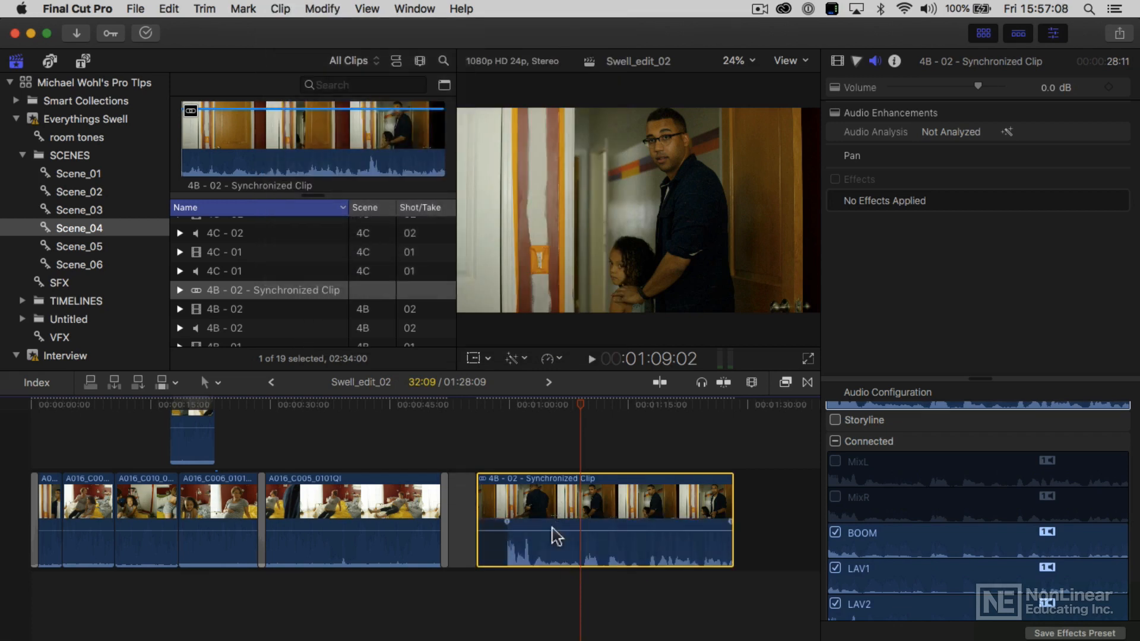
pyautogui.doubleClick(558, 560)
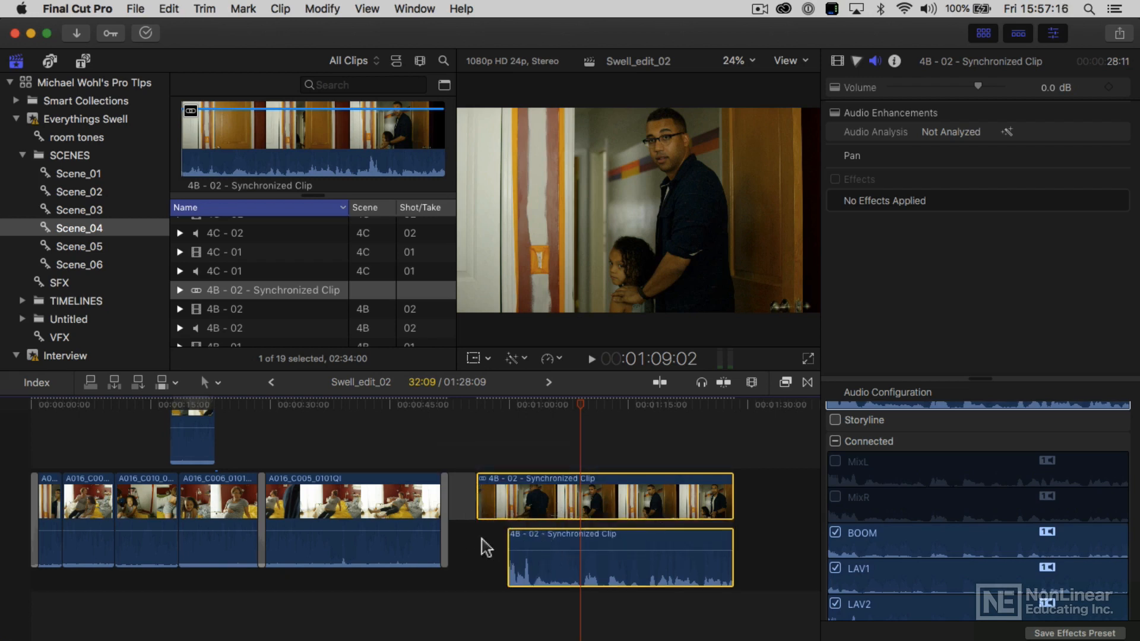
pyautogui.doubleClick(534, 571)
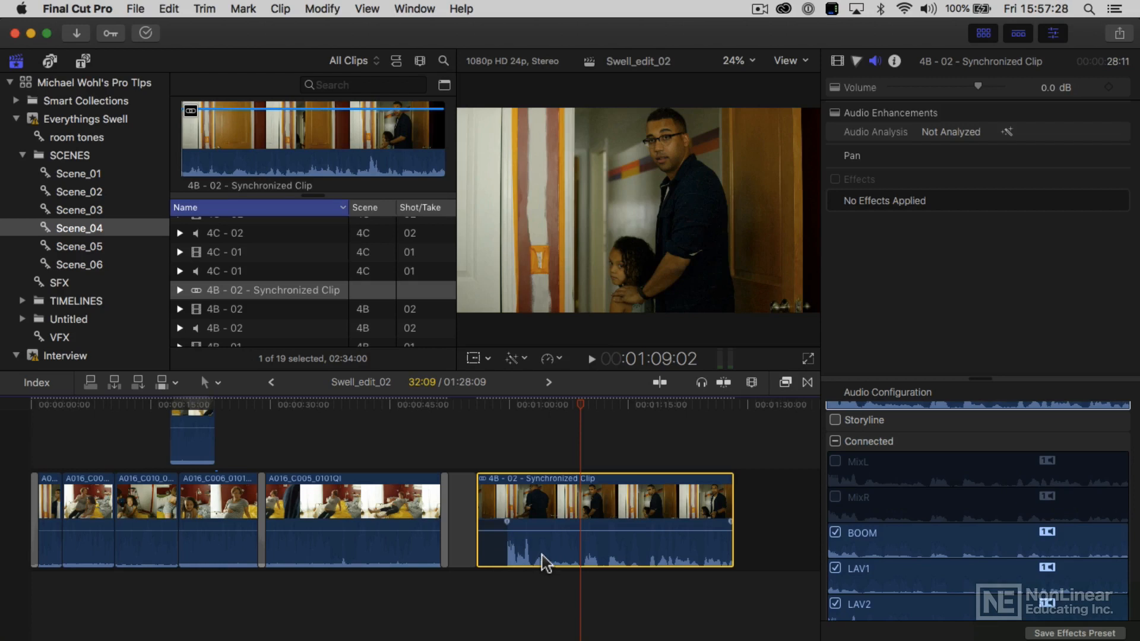
# Expand the audio components of 4B - 02 - Synchronized Clip to show its three separate tracks in the timeline
pyautogui.click(280, 9)
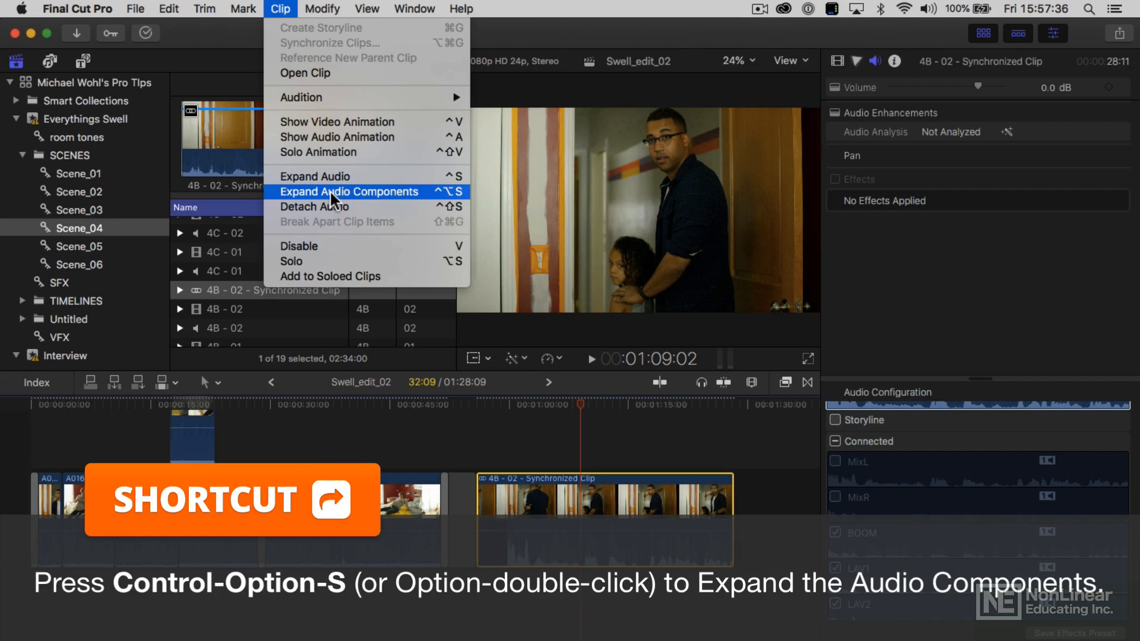
pyautogui.click(329, 191)
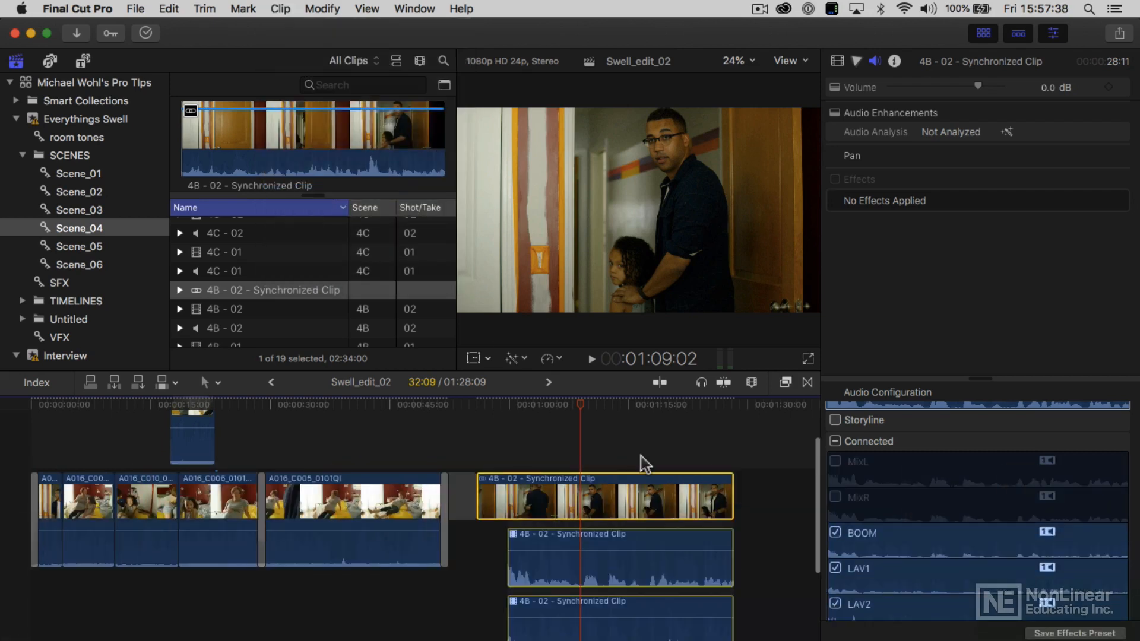
pyautogui.scroll(-3, 673, 493)
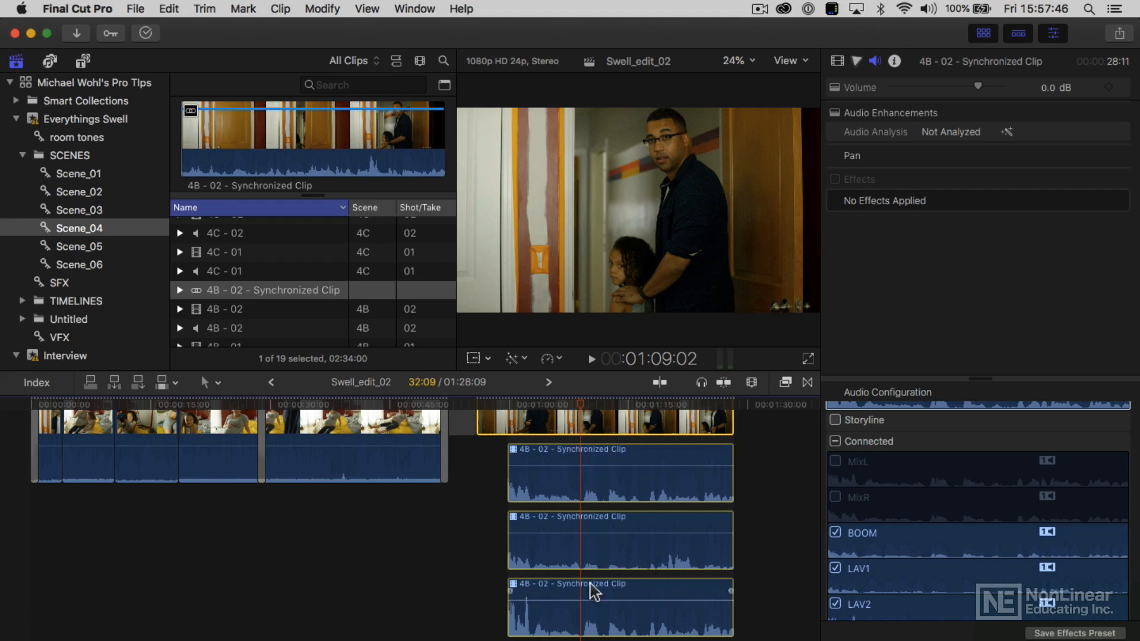
pyautogui.scroll(-1, 912, 538)
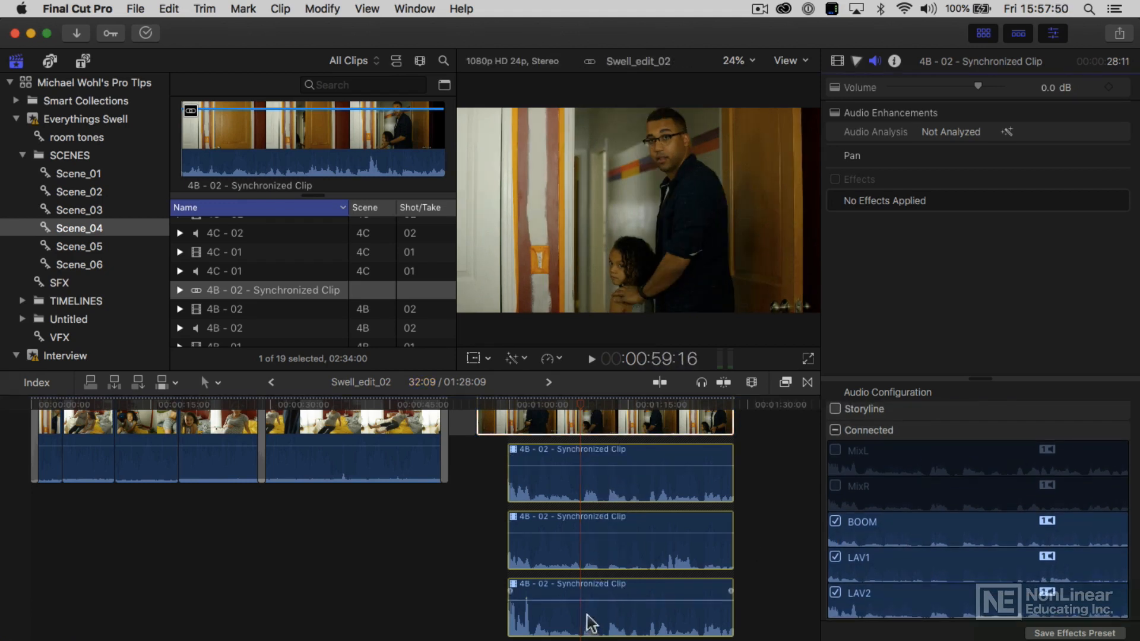
# Lower the volume of the synchronized clip's BOOM audio component to silence (-∞ dB)
pyautogui.moveTo(603, 464)
pyautogui.mouseDown()
pyautogui.moveTo(603, 484)
pyautogui.moveTo(602, 471)
pyautogui.mouseUp()
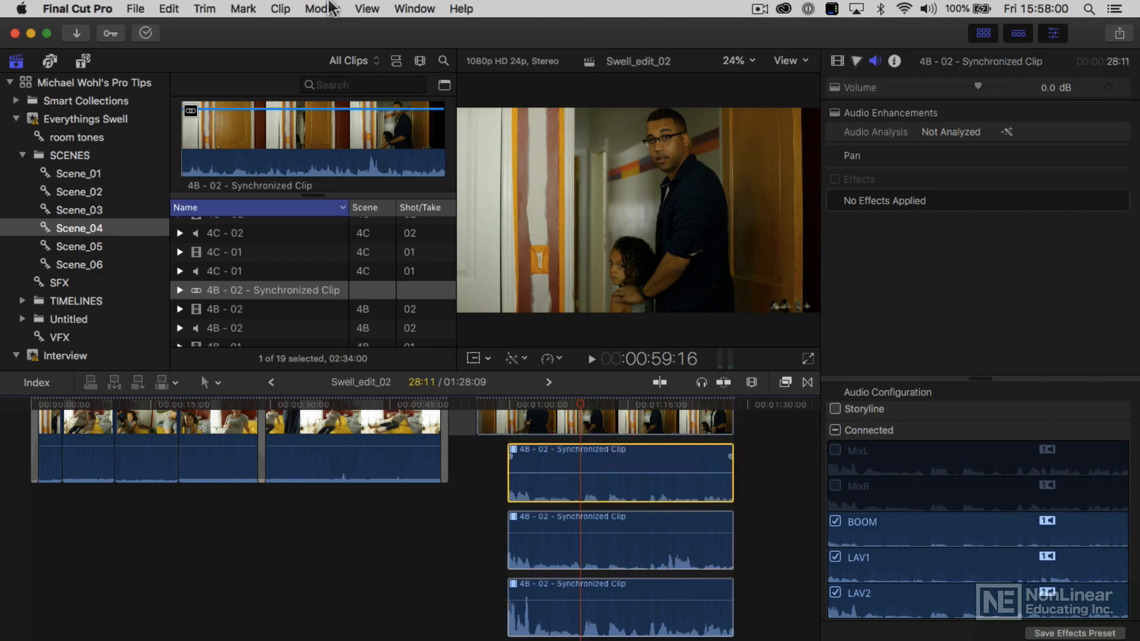
pyautogui.click(321, 8)
pyautogui.moveTo(367, 144)
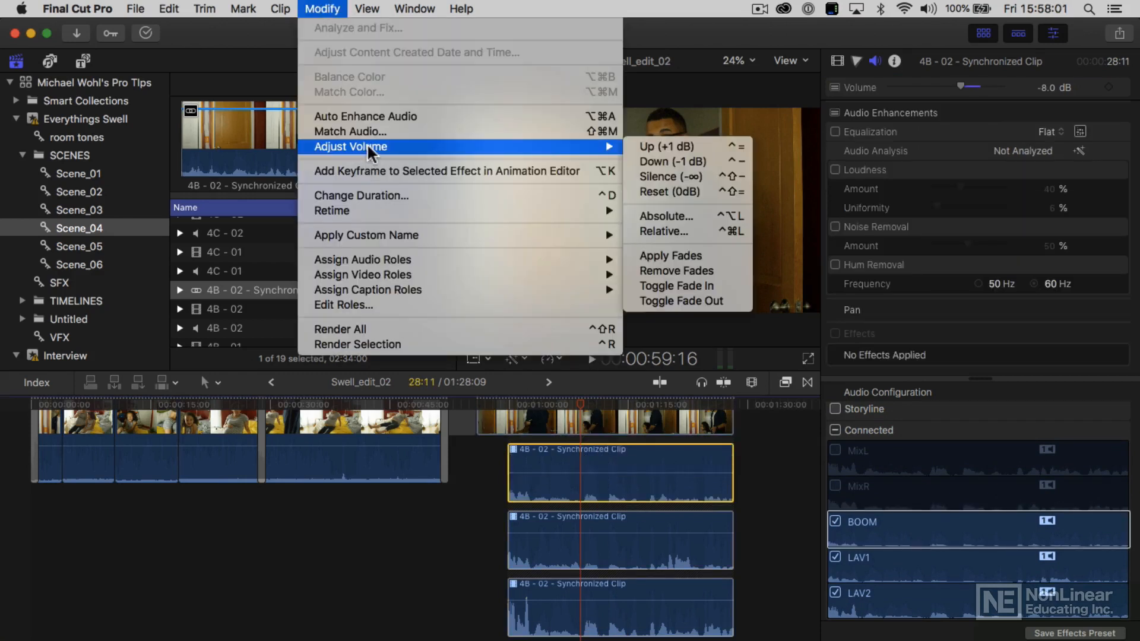
pyautogui.click(668, 172)
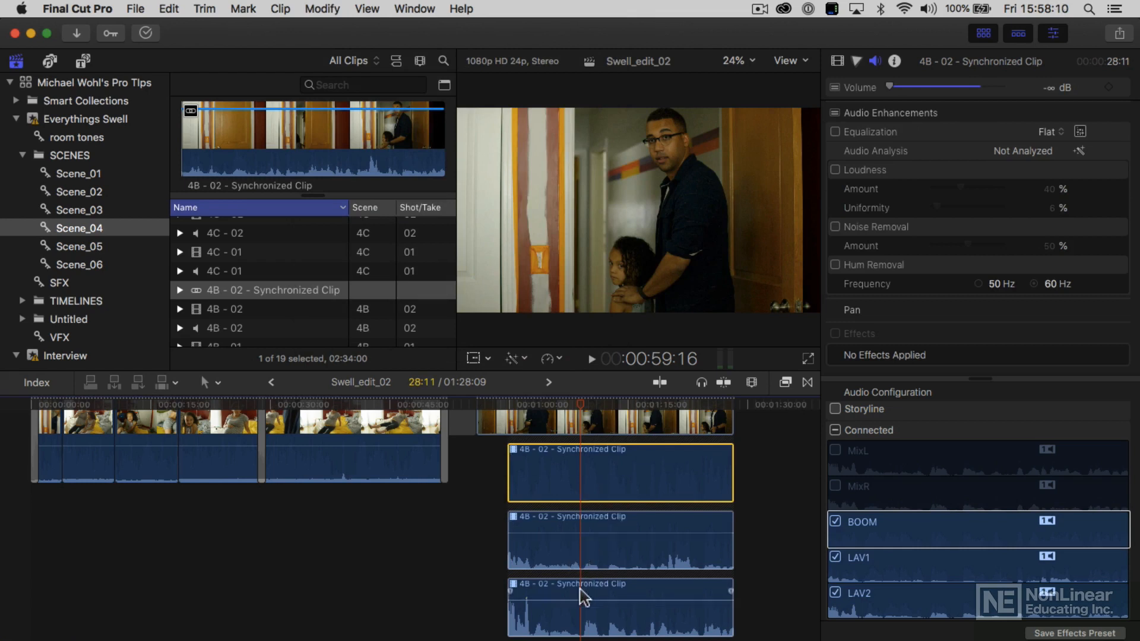
# Add three volume keyframes to the LAV1 component and lower the last two so its level drops after the first
pyautogui.keyDown('alt'); pyautogui.click(574, 533); pyautogui.keyUp('alt')
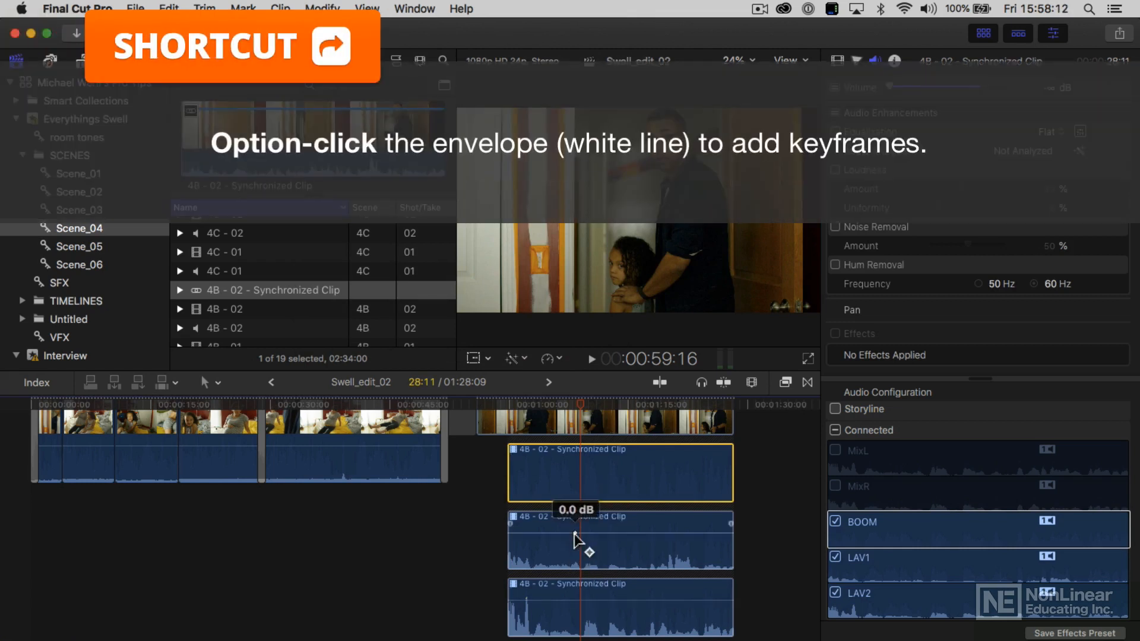
pyautogui.keyDown('alt'); pyautogui.click(606, 533); pyautogui.keyUp('alt')
pyautogui.keyDown('alt'); pyautogui.click(641, 533); pyautogui.keyUp('alt')
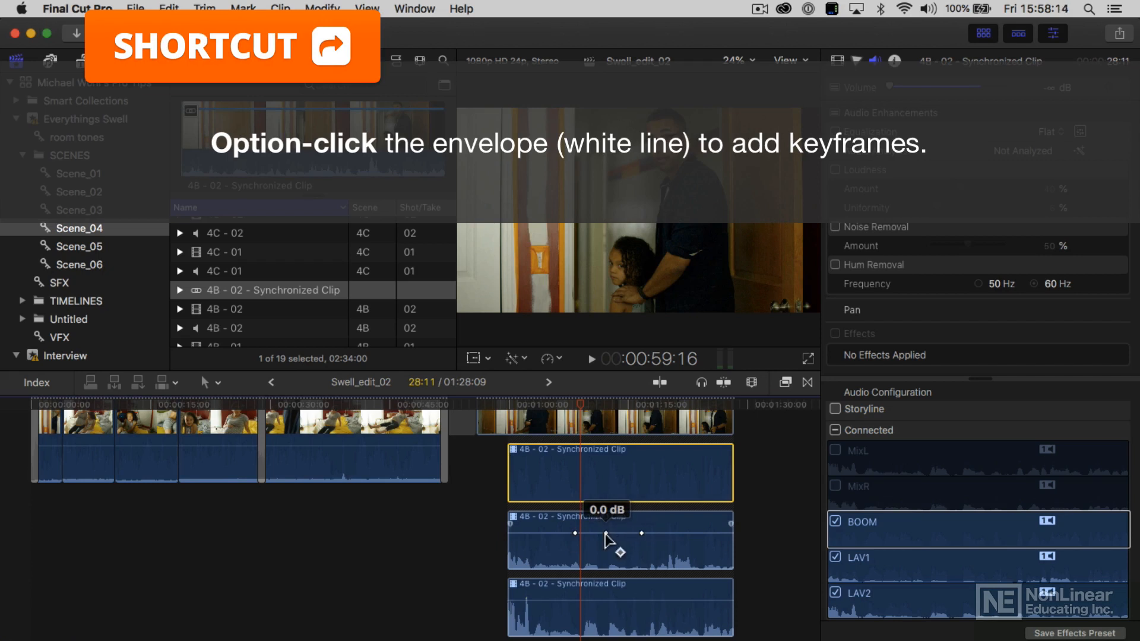
pyautogui.moveTo(606, 533); pyautogui.dragTo(642, 548)
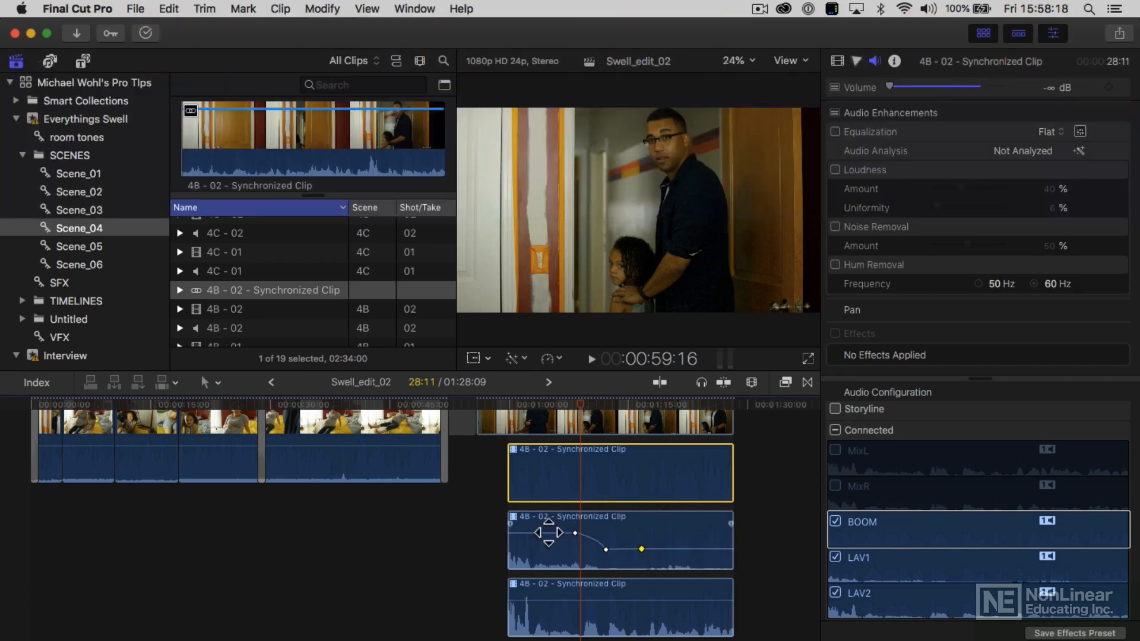
# Add three volume keyframes to the LAV2 component and lower the first one so the level rises to 0.0 dB
pyautogui.keyDown('alt'); pyautogui.click(613, 600); pyautogui.keyUp('alt')
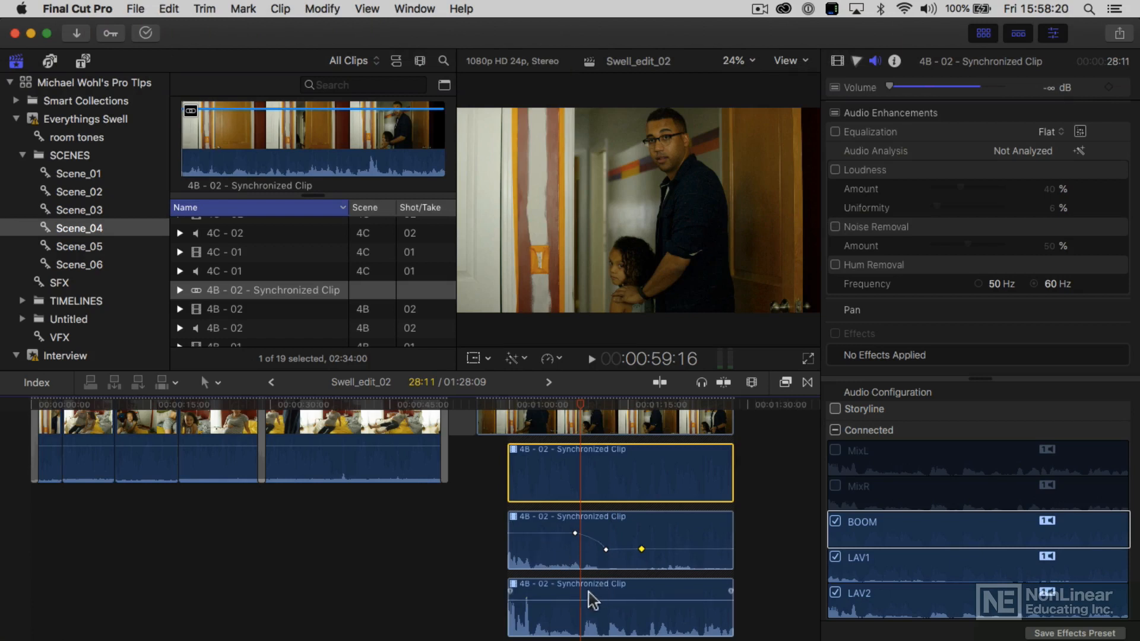
pyautogui.keyDown('alt'); pyautogui.click(645, 601); pyautogui.keyUp('alt')
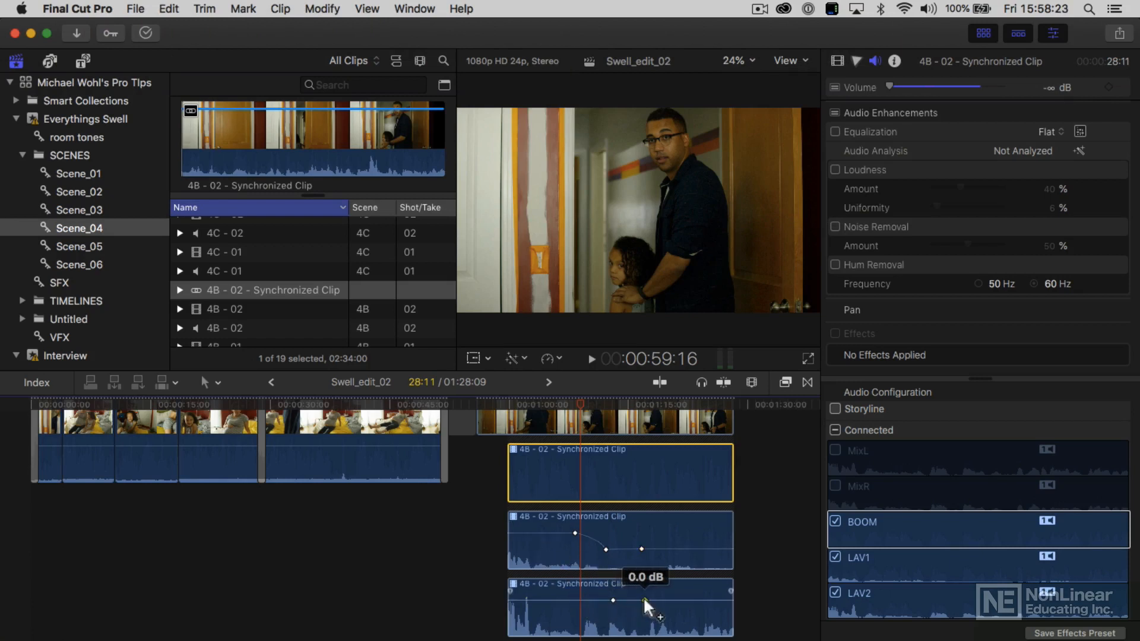
pyautogui.keyDown('alt'); pyautogui.click(579, 600); pyautogui.keyUp('alt')
pyautogui.moveTo(578, 600); pyautogui.dragTo(578, 626)
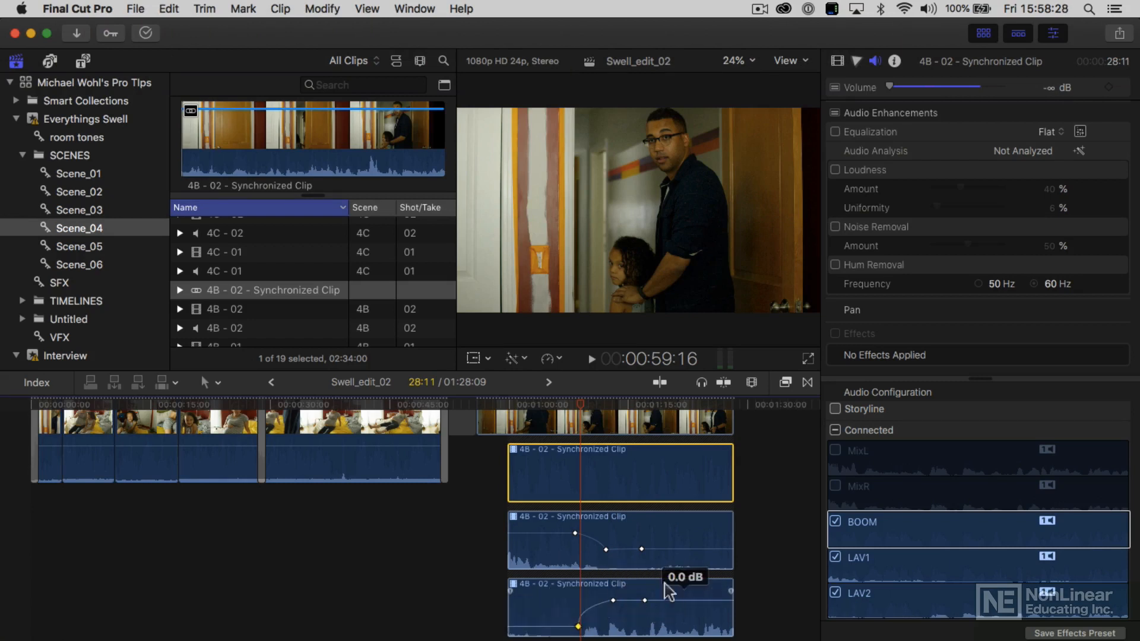
# Play the section leading into the keyframes and move the three LAV1 volume keyframes to a slightly later time
pyautogui.click(546, 405)
pyautogui.press('space')
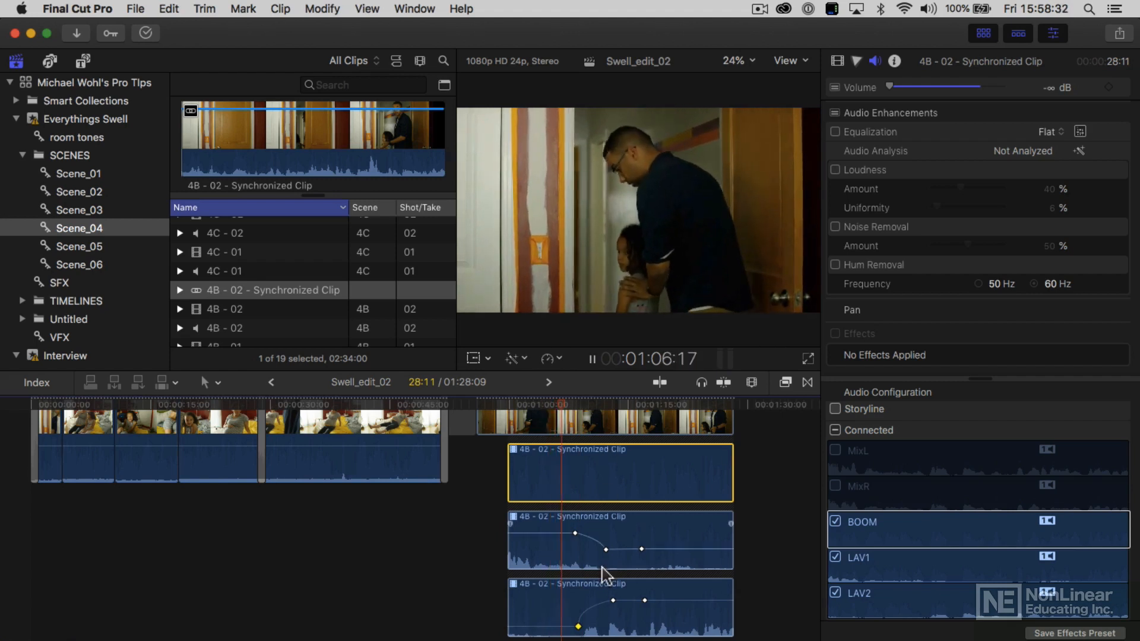
pyautogui.press('space')
pyautogui.moveTo(606, 549); pyautogui.dragTo(655, 549)
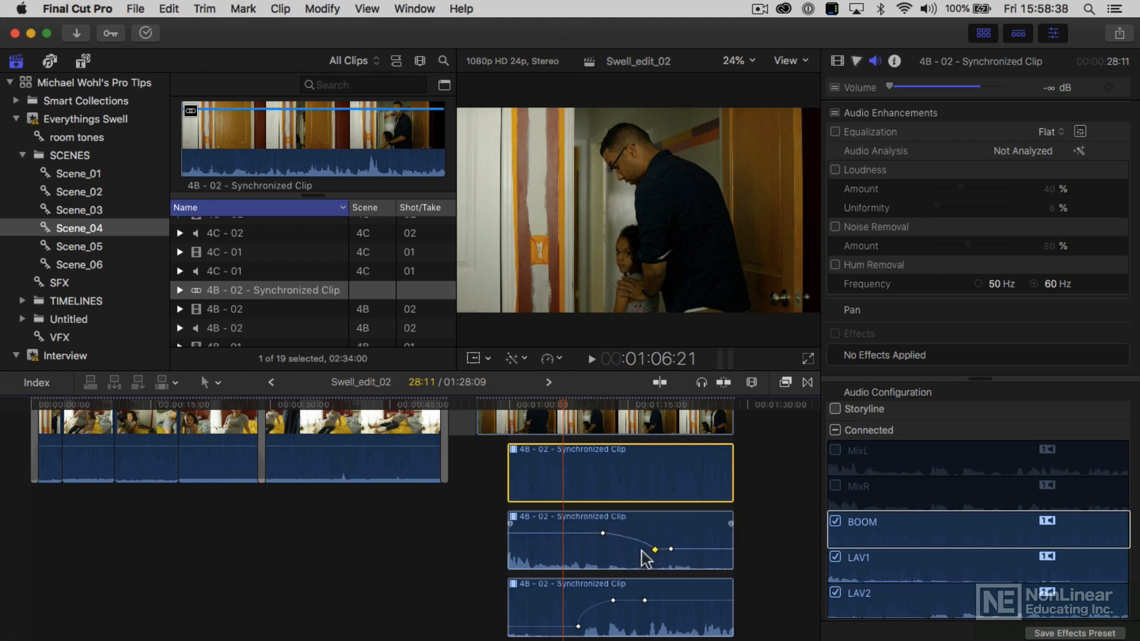
# Play the keyframed section of the synchronized clip, and collapse its audio components and expanded audio back into the clip
pyautogui.click(597, 419)
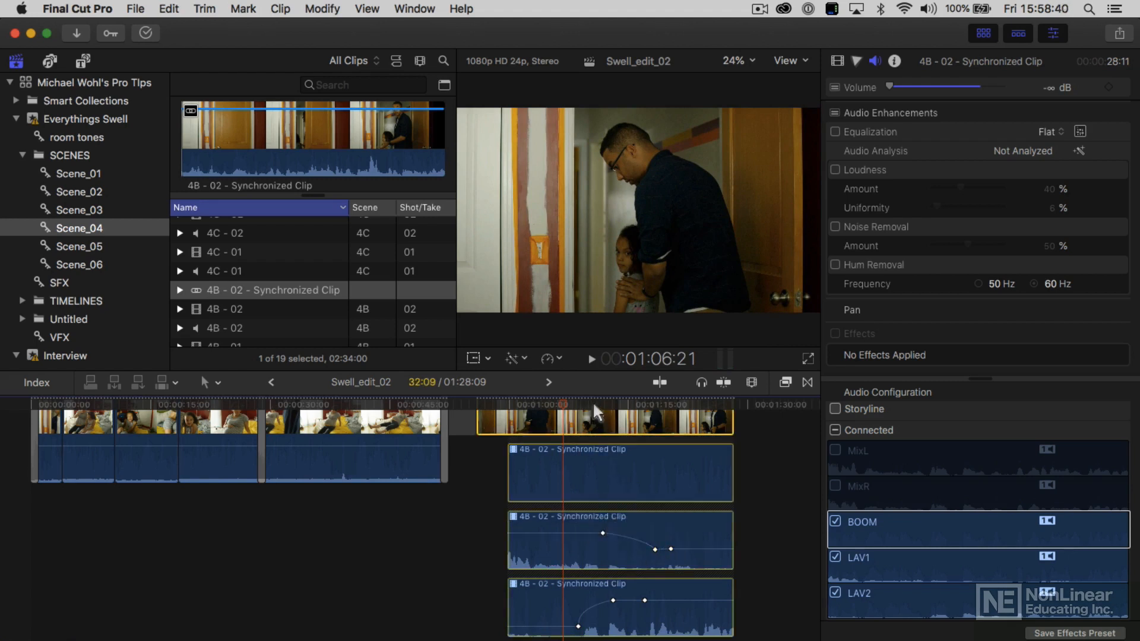
pyautogui.press('space')
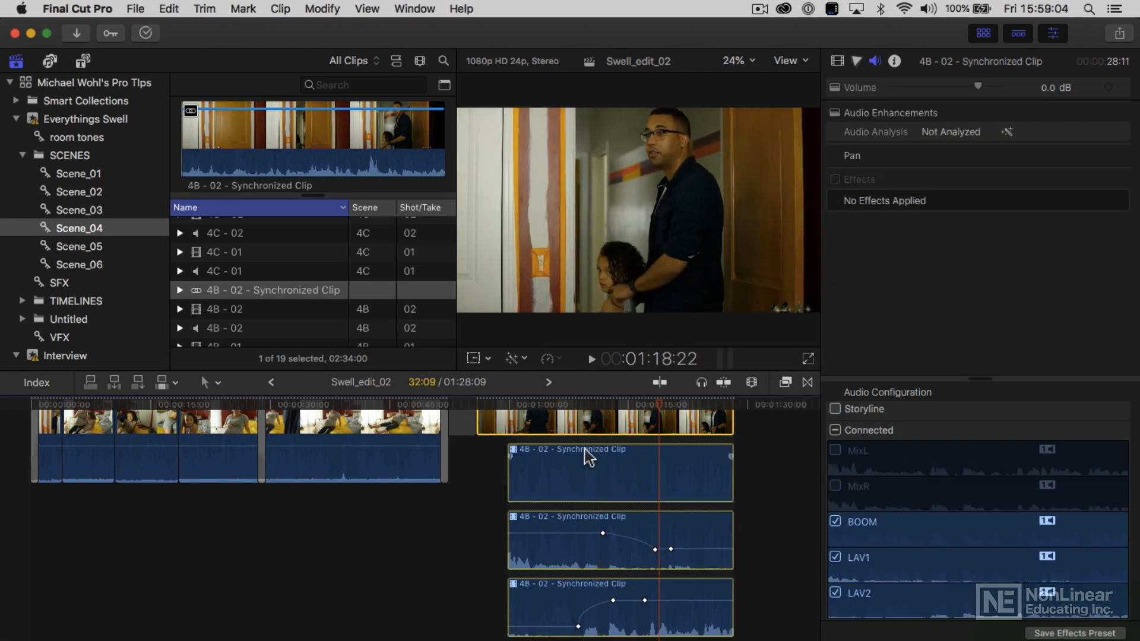
pyautogui.scroll(2, 585, 458)
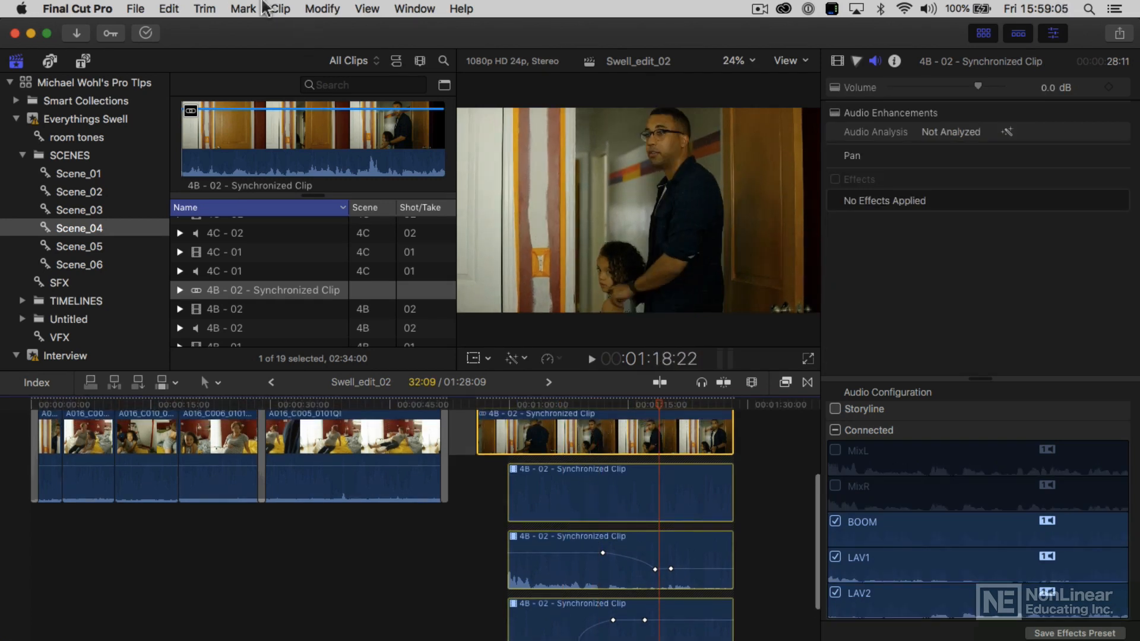
pyautogui.click(278, 9)
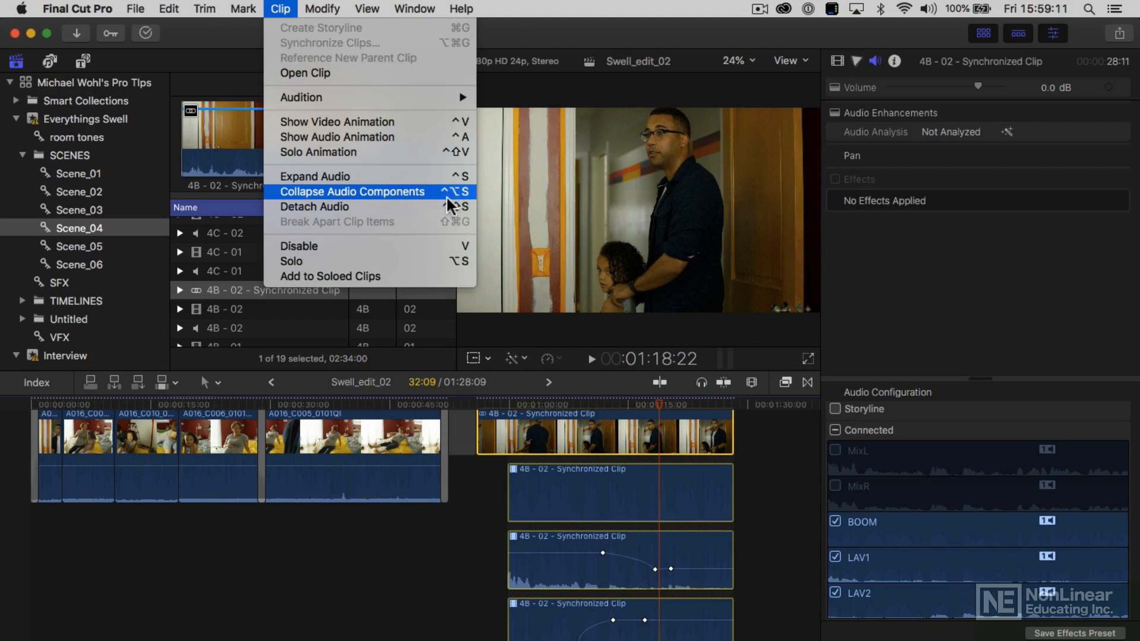
pyautogui.click(280, 10)
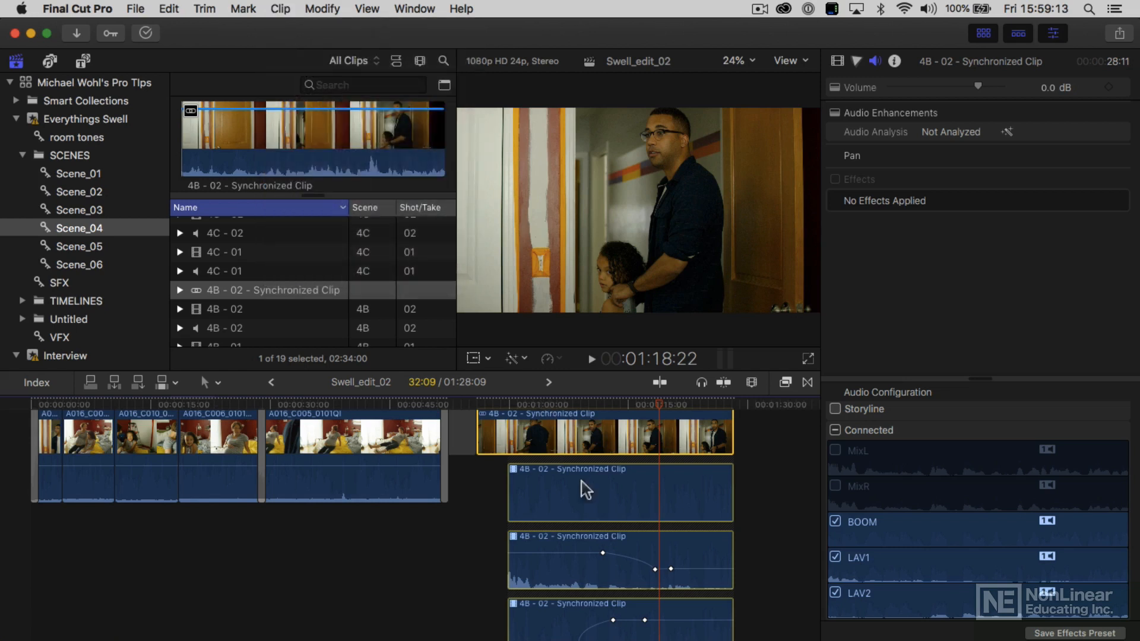
pyautogui.scroll(-2, 581, 481)
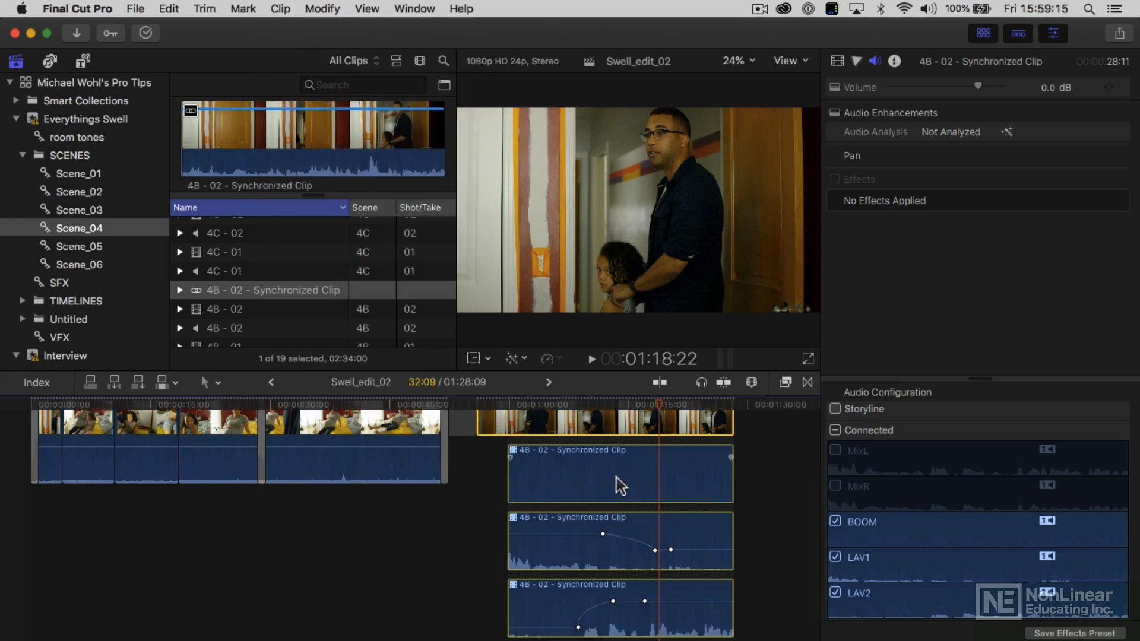
pyautogui.hotkey('ctrl', 'alt', 's')
pyautogui.scroll(4, 618, 484)
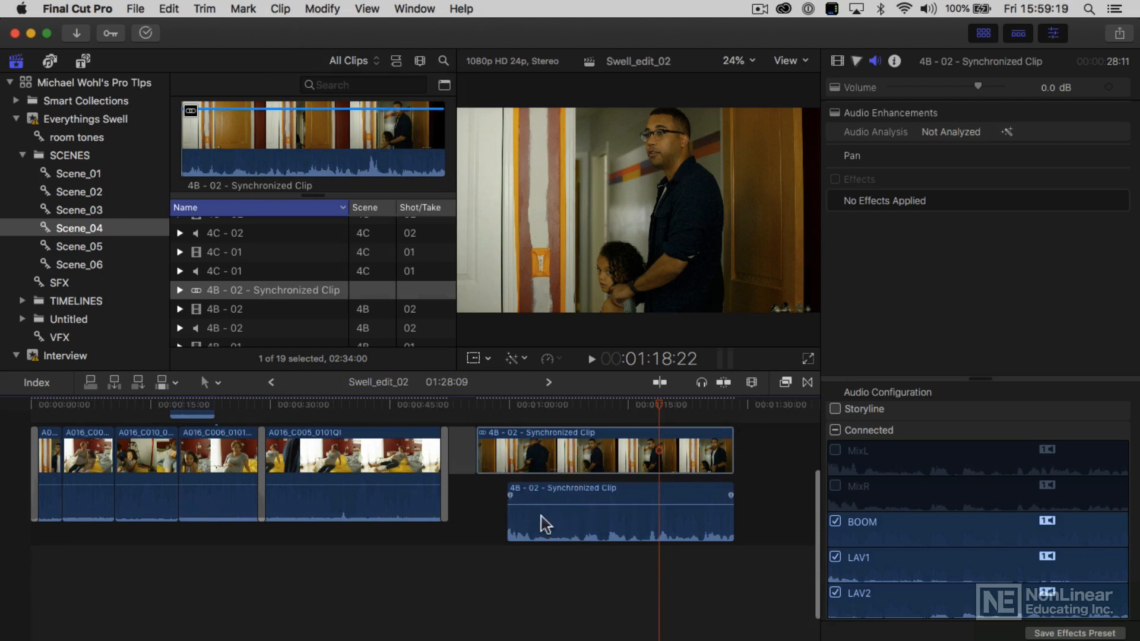
pyautogui.doubleClick(582, 533)
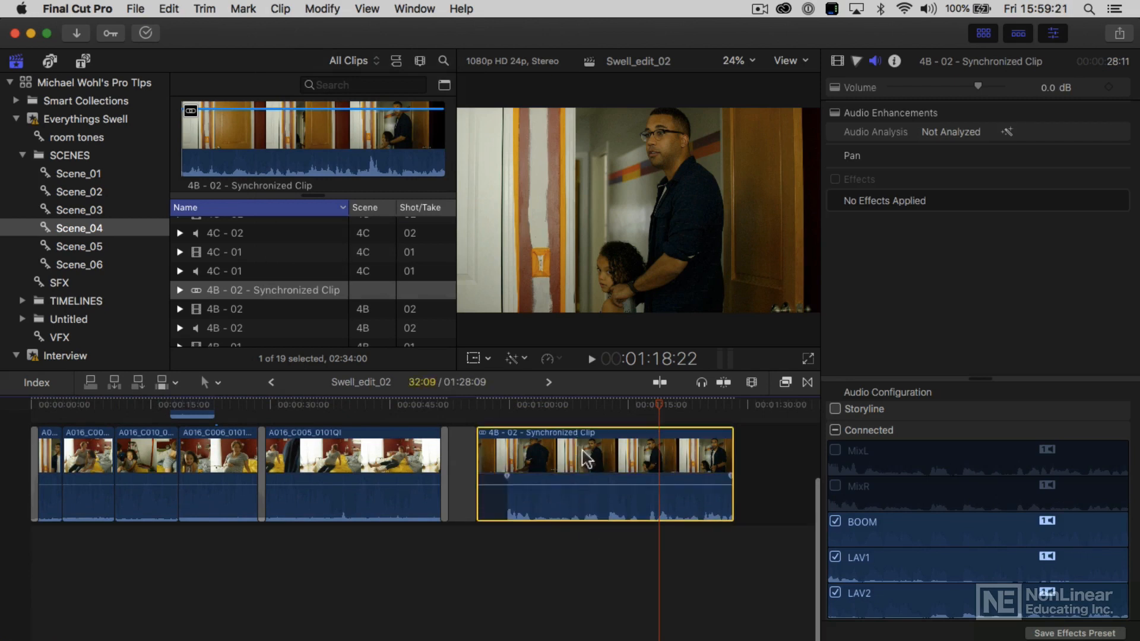
# Repeatedly expand and collapse the synchronized clip's audio, both with its separate components and as one combined track
pyautogui.doubleClick(573, 508)
pyautogui.scroll(-4, 663, 491)
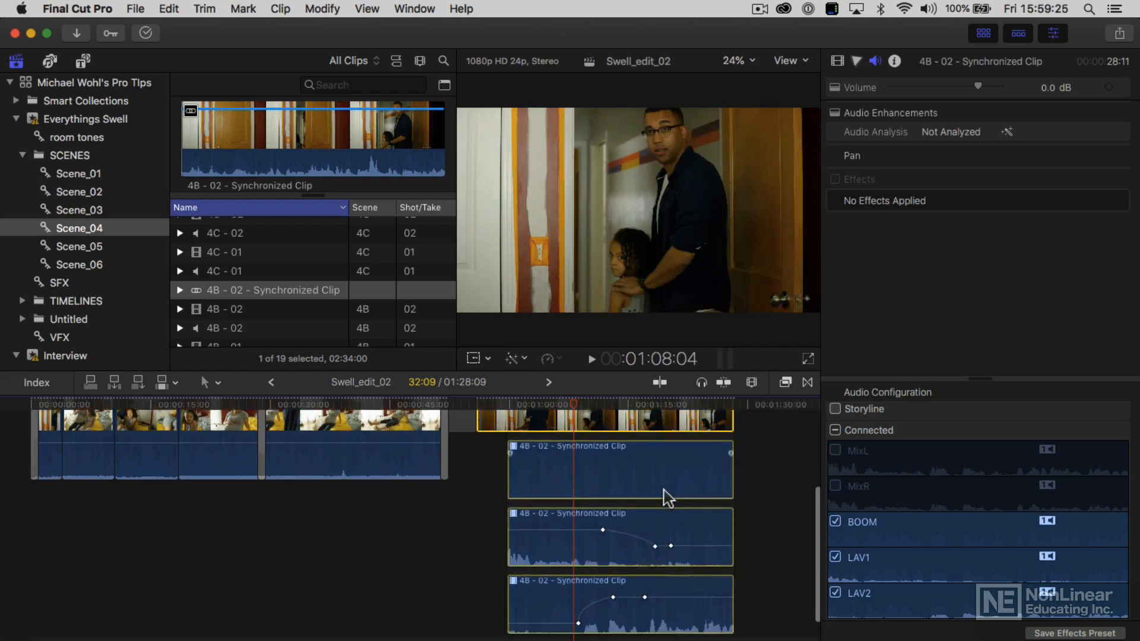
pyautogui.doubleClick(583, 486)
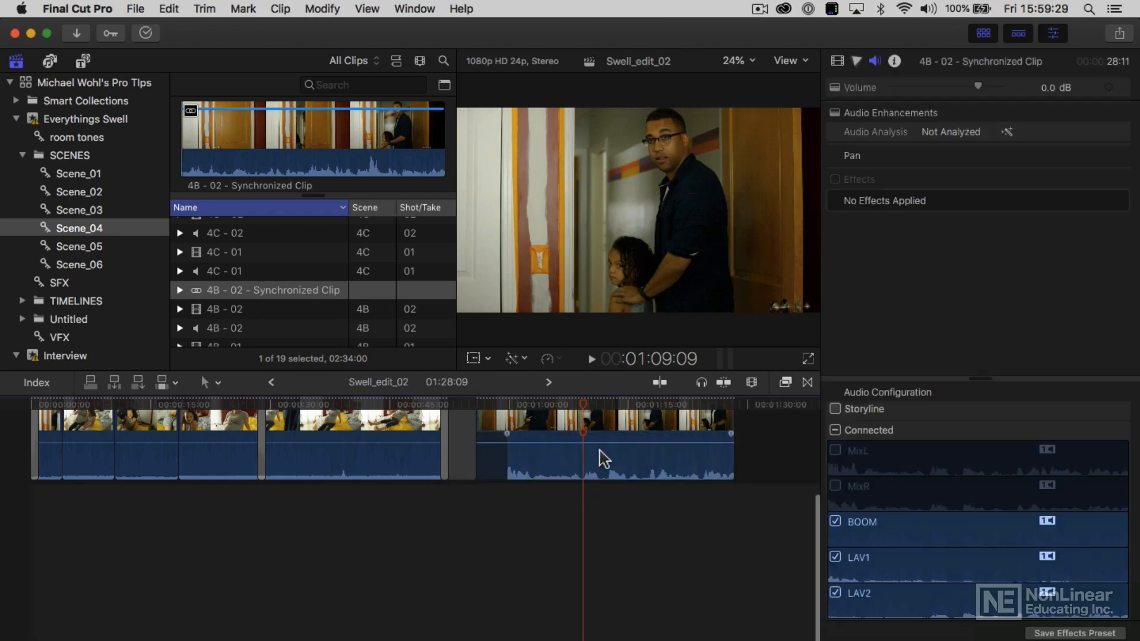
pyautogui.scroll(3, 601, 458)
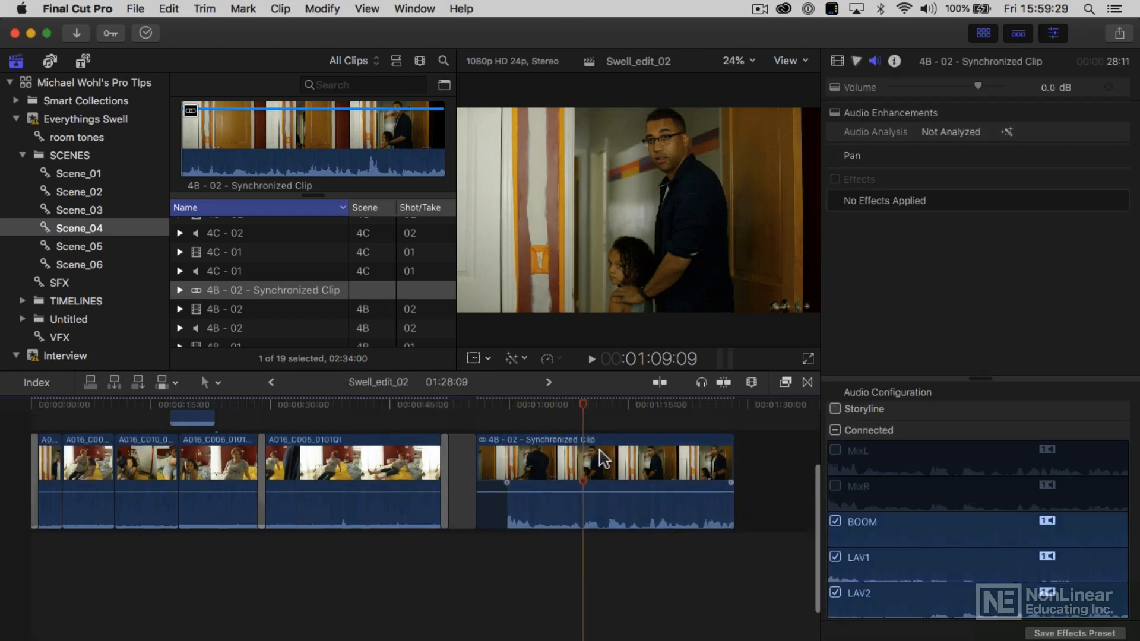
pyautogui.doubleClick(613, 521)
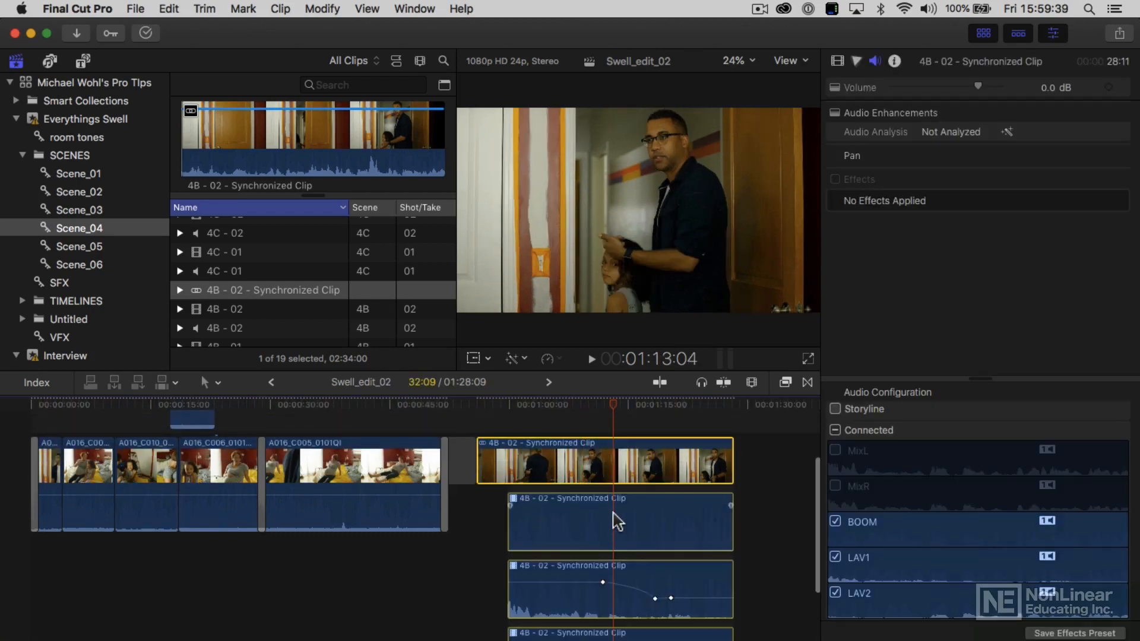
pyautogui.doubleClick(632, 521)
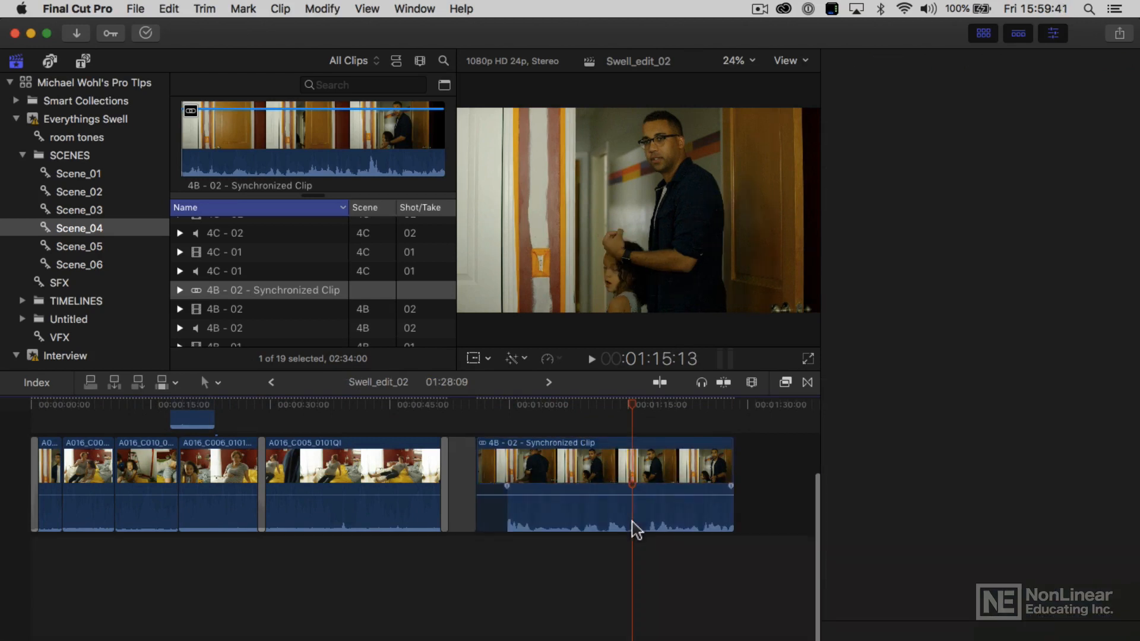
pyautogui.doubleClick(634, 528)
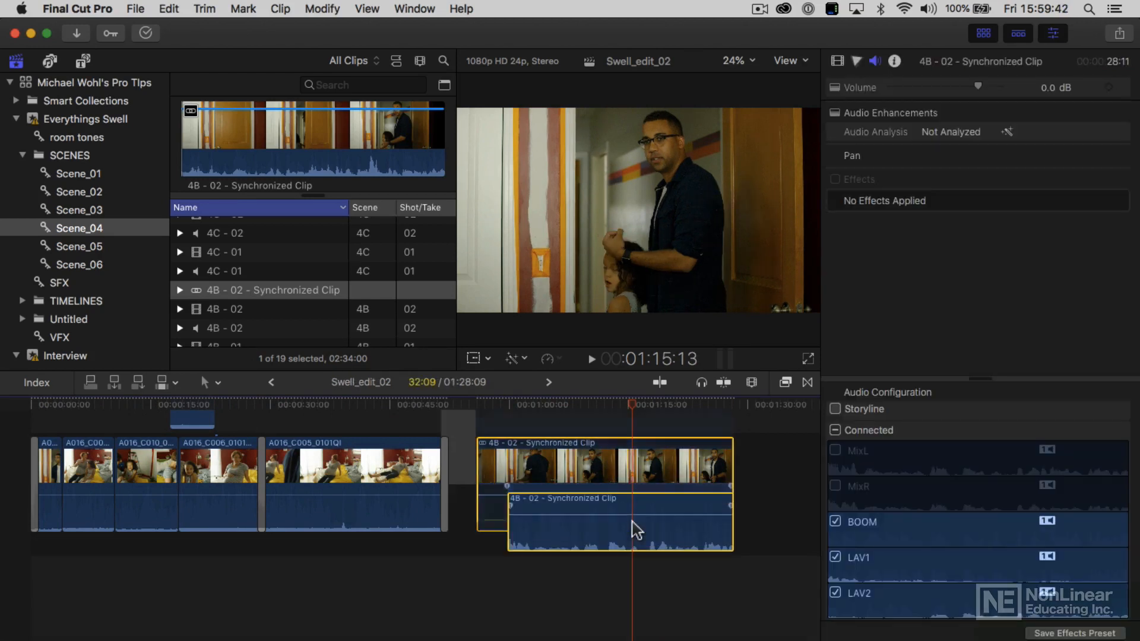
pyautogui.doubleClick(601, 544)
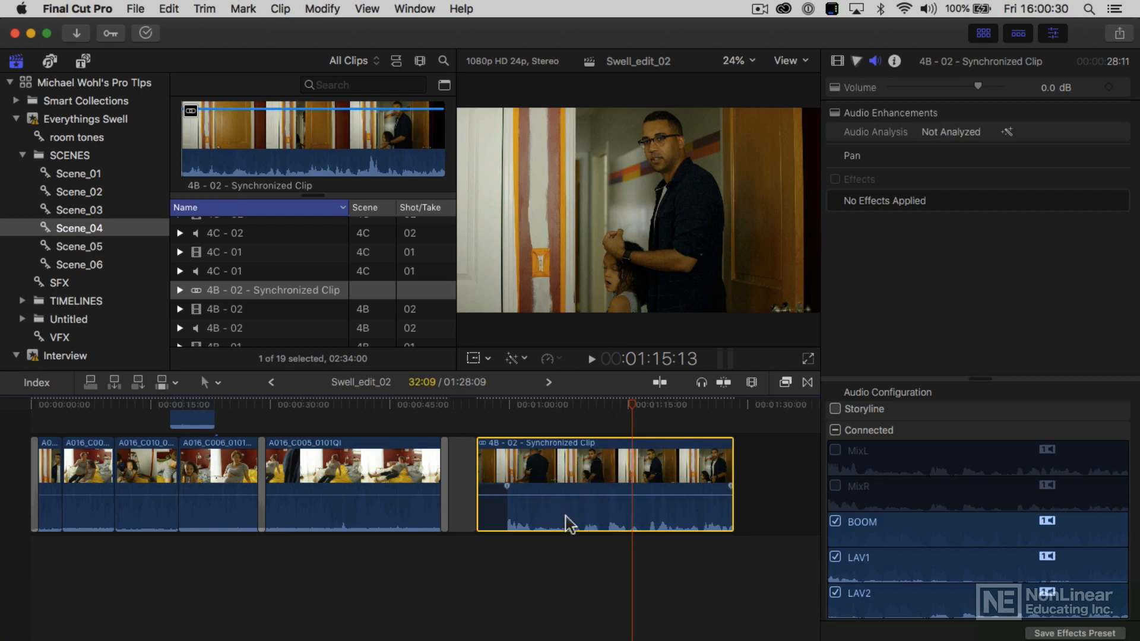
# Expand the synchronized clip's combined audio and add three volume keyframes, lowering the last one so the overall level drops
pyautogui.doubleClick(567, 523)
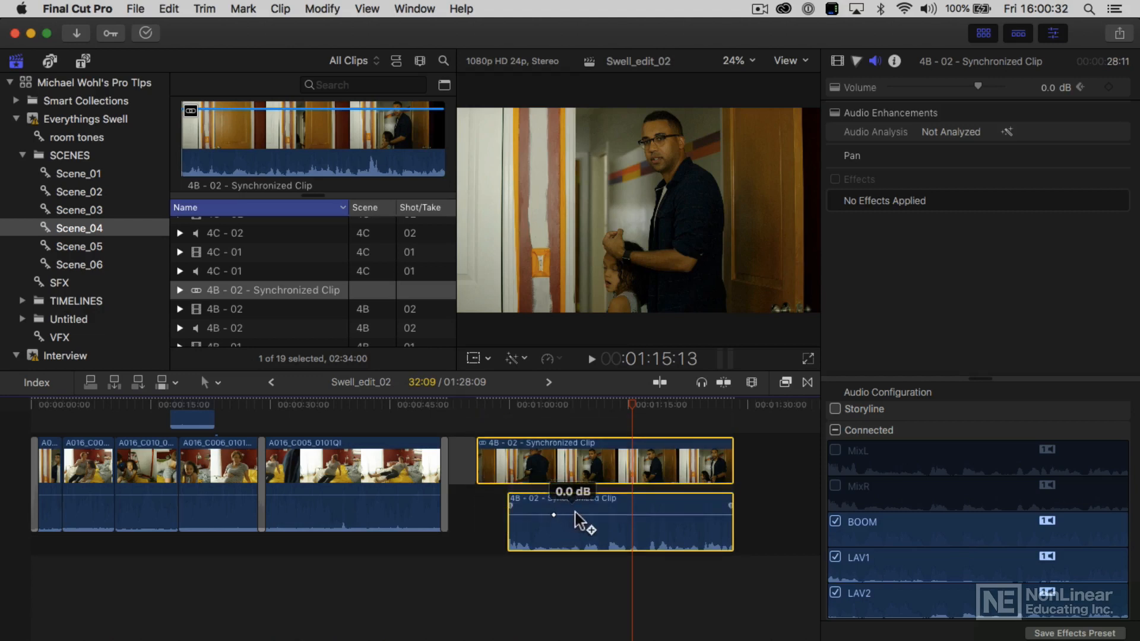
pyautogui.keyDown('alt'); pyautogui.click(584, 515); pyautogui.keyUp('alt')
pyautogui.keyDown('alt'); pyautogui.click(638, 515); pyautogui.keyUp('alt')
pyautogui.moveTo(638, 515); pyautogui.dragTo(637, 528)
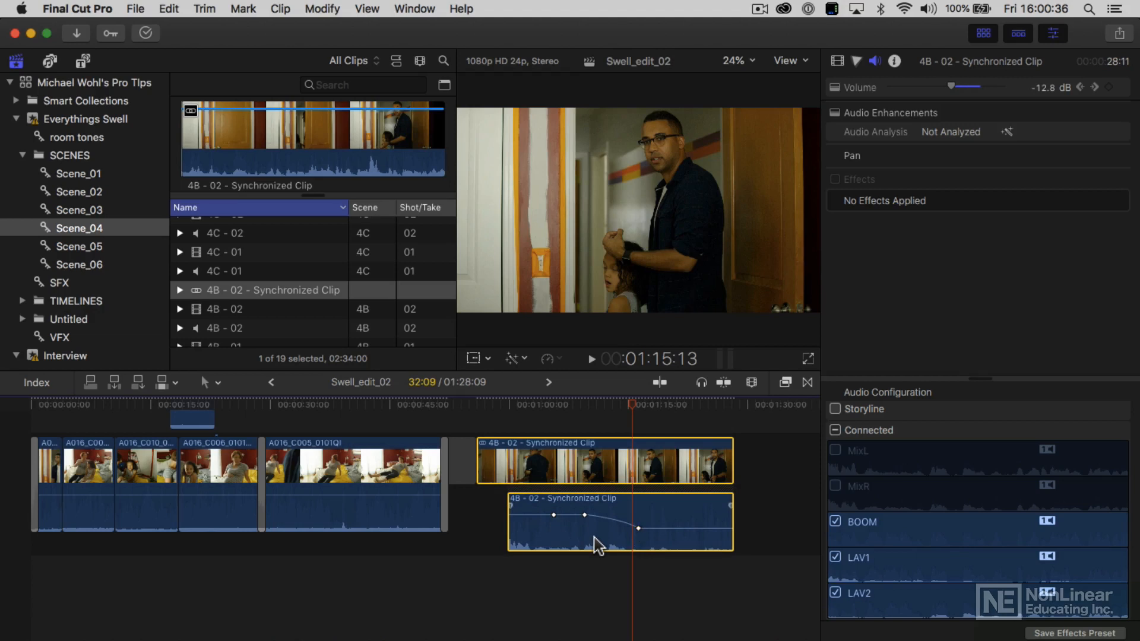
# Show the audio components to compare their individual keyframes with the combined track's, and collapse the clip's audio again
pyautogui.hotkey('ctrl', 'alt', 's')
pyautogui.scroll(-3, 596, 542)
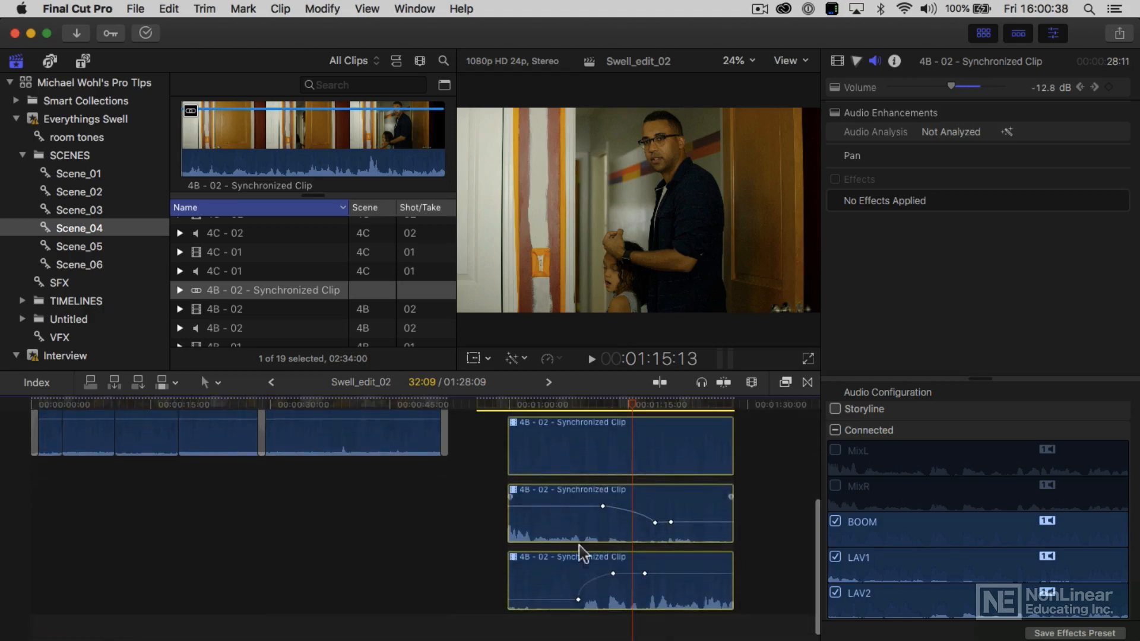
pyautogui.scroll(3, 613, 545)
pyautogui.hotkey('ctrl', 'alt', 's')
pyautogui.click(596, 496)
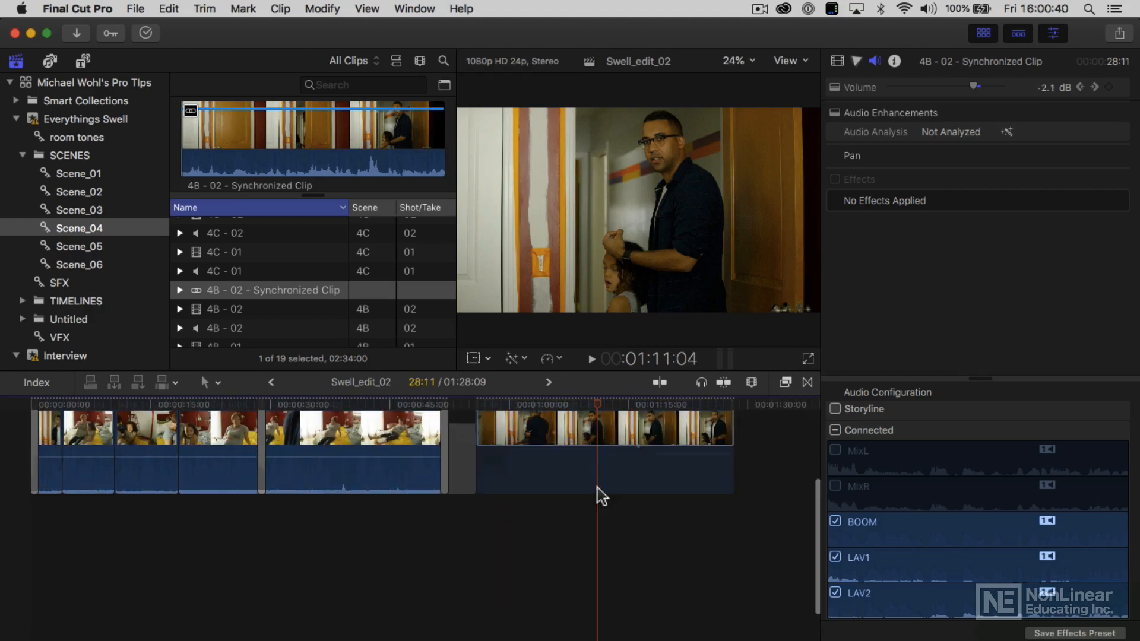
# Expand the synchronized clip's audio to its combined keyframes and split it into the separate audio components
pyautogui.doubleClick(597, 488)
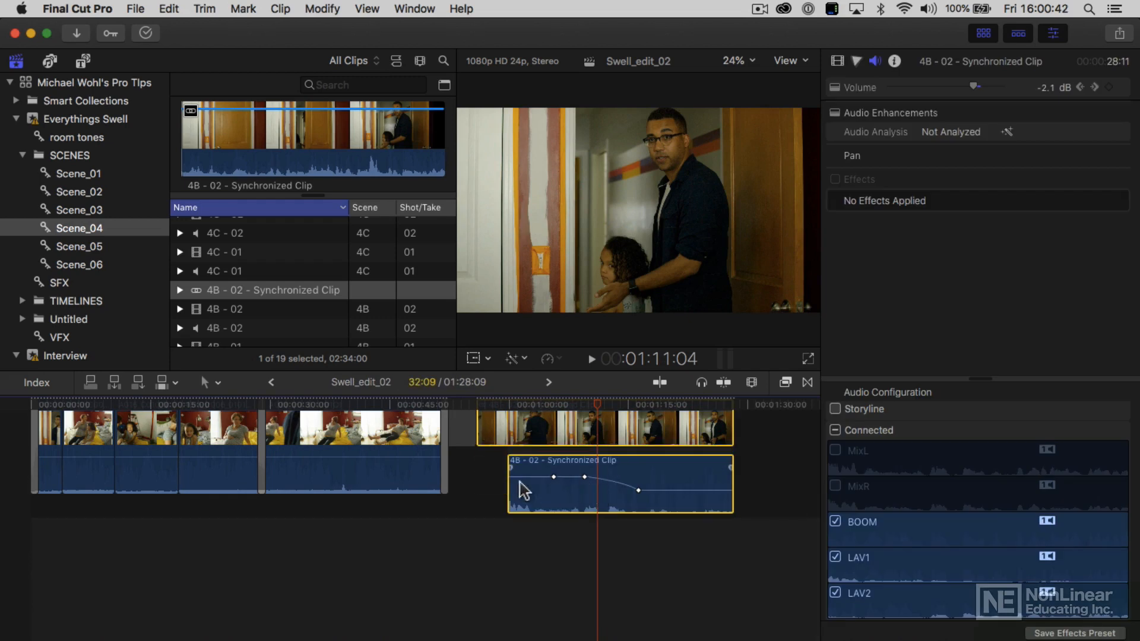
pyautogui.click(580, 503)
pyautogui.hotkey('ctrl', 'alt', 's')
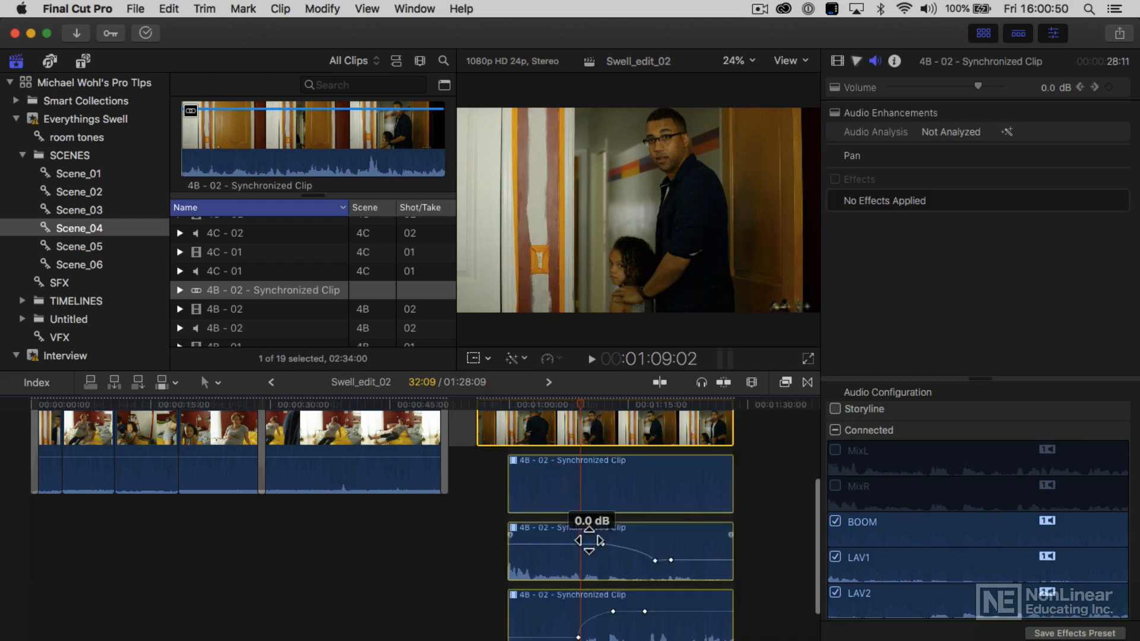